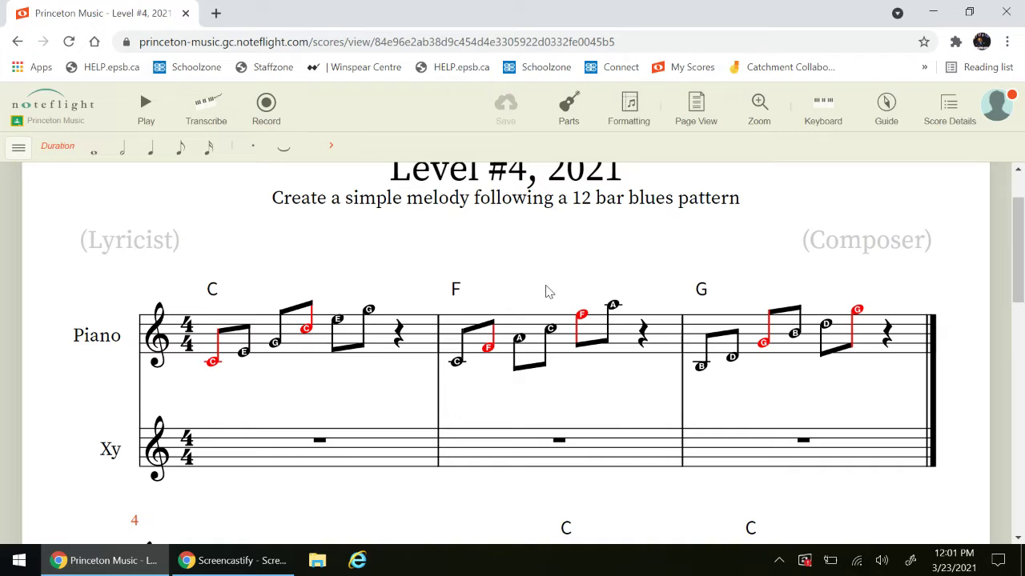
- Examine the assignment's title and the Piano staff's example notes for the C, F and G chords in measures 1 to 3
scroll(545, 292, "up", 1)
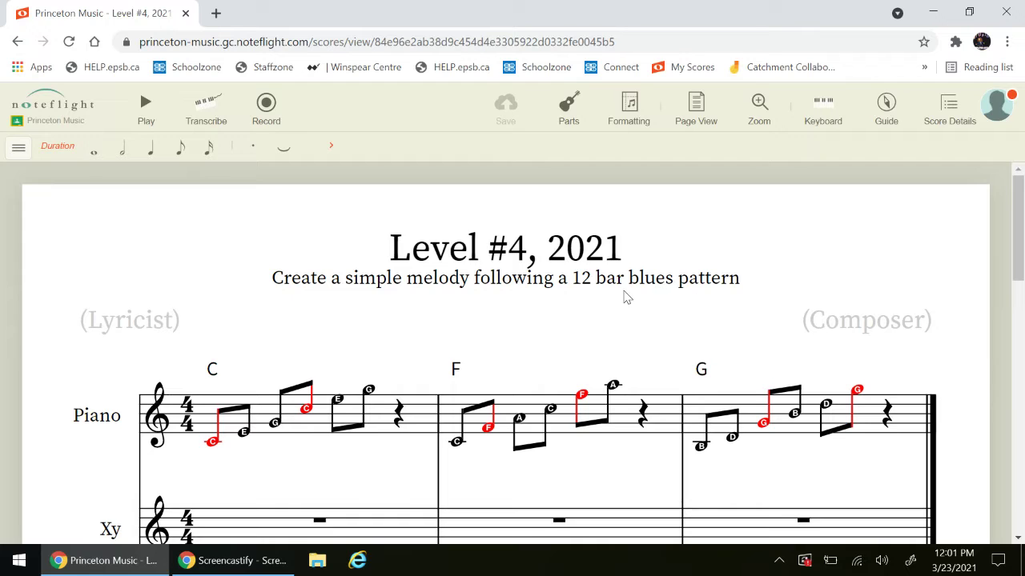
scroll(629, 296, "down", 1)
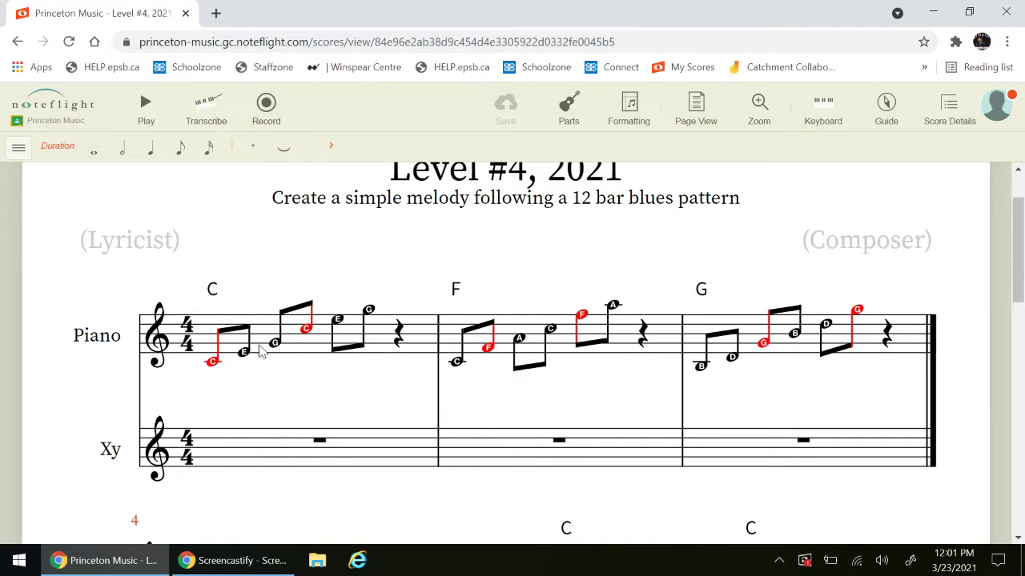
left_click(213, 296)
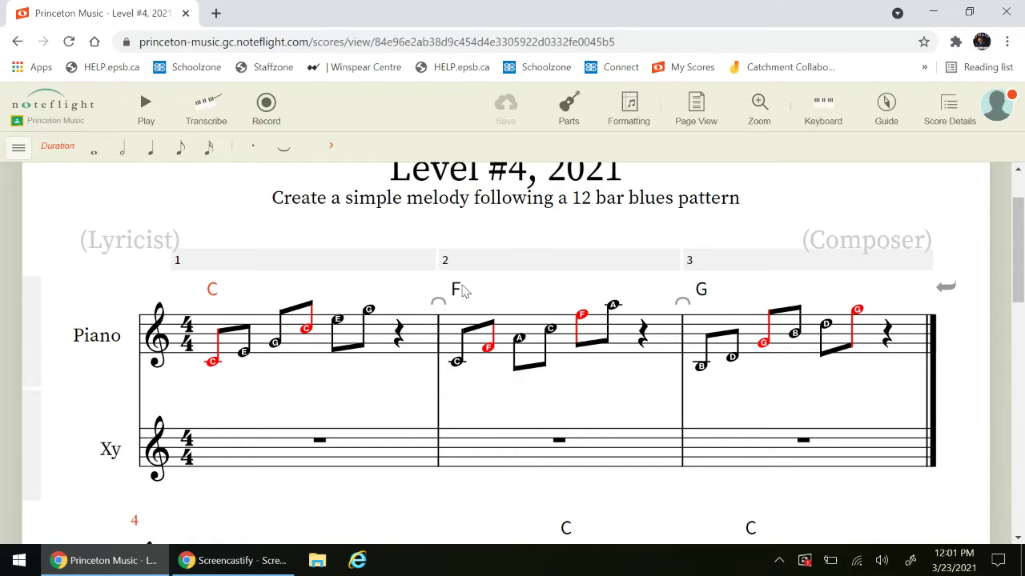
left_click(457, 332)
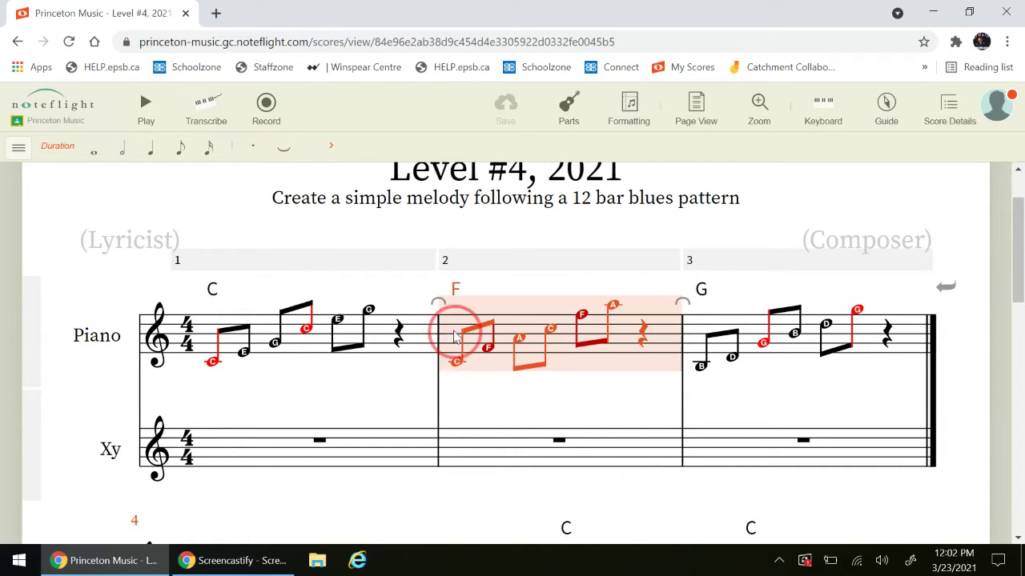
left_click(702, 336)
left_click(968, 347)
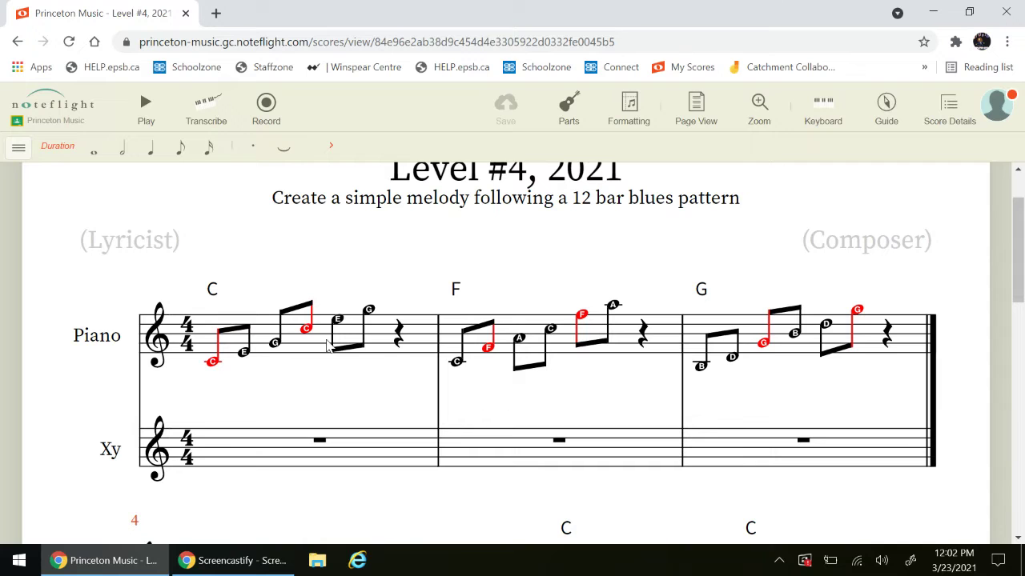
- Add the chord symbol C above measures 4 and 5 of the empty melody staff
scroll(326, 344, "down", 5)
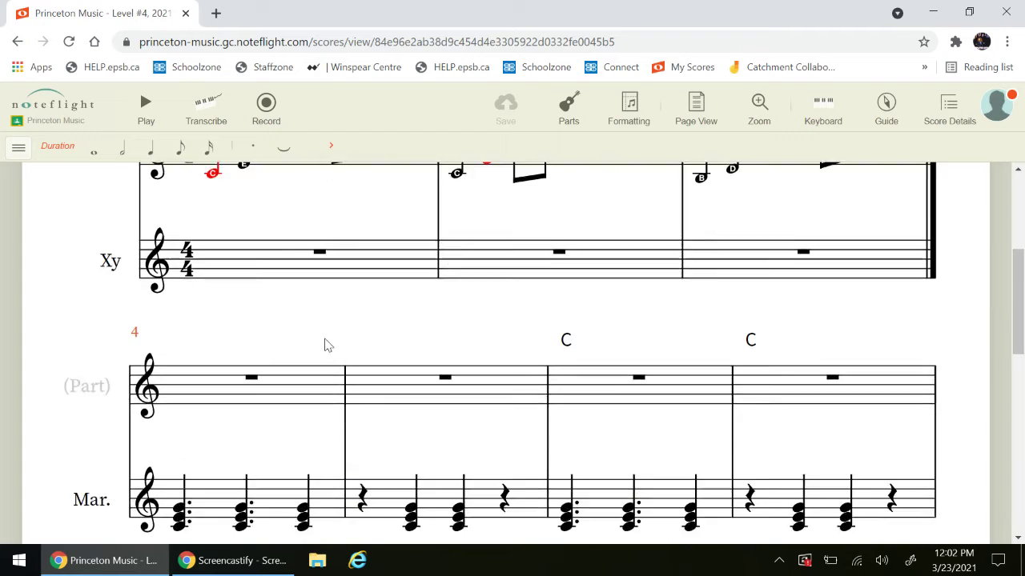
scroll(324, 344, "up", 2)
scroll(328, 346, "down", 3)
scroll(332, 346, "up", 3)
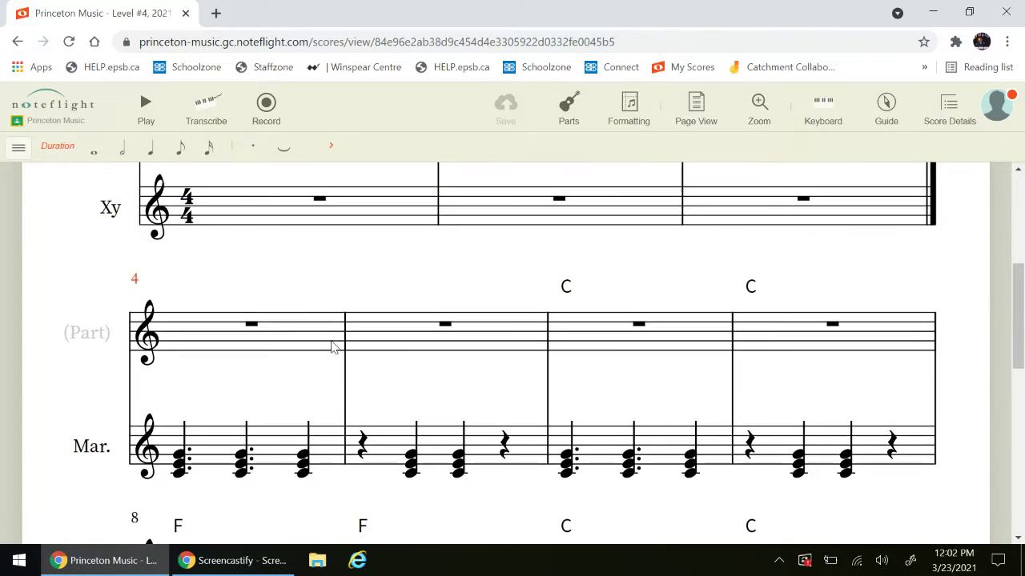
left_click(254, 328)
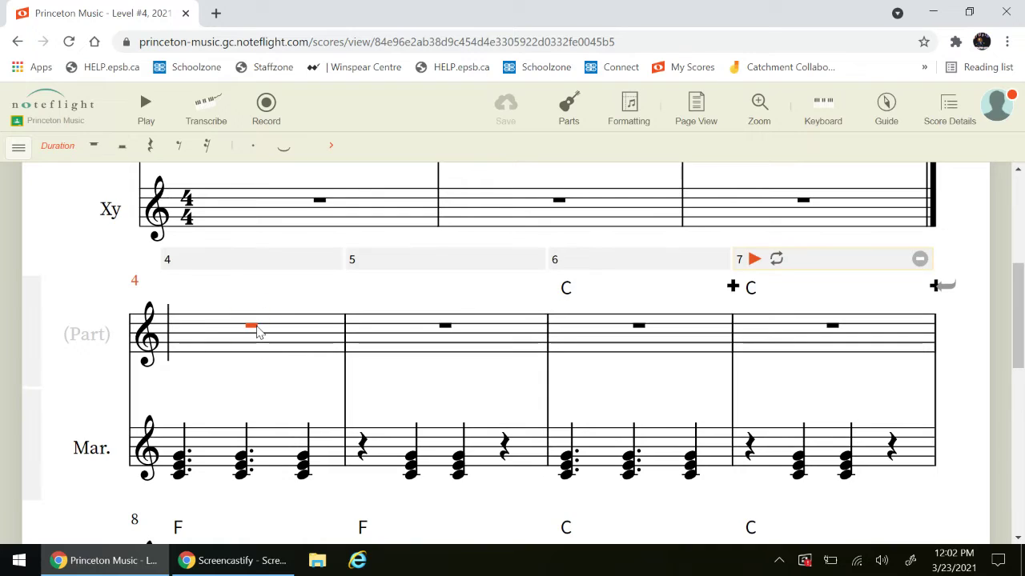
key("ctrl+k")
type("C")
key("Return")
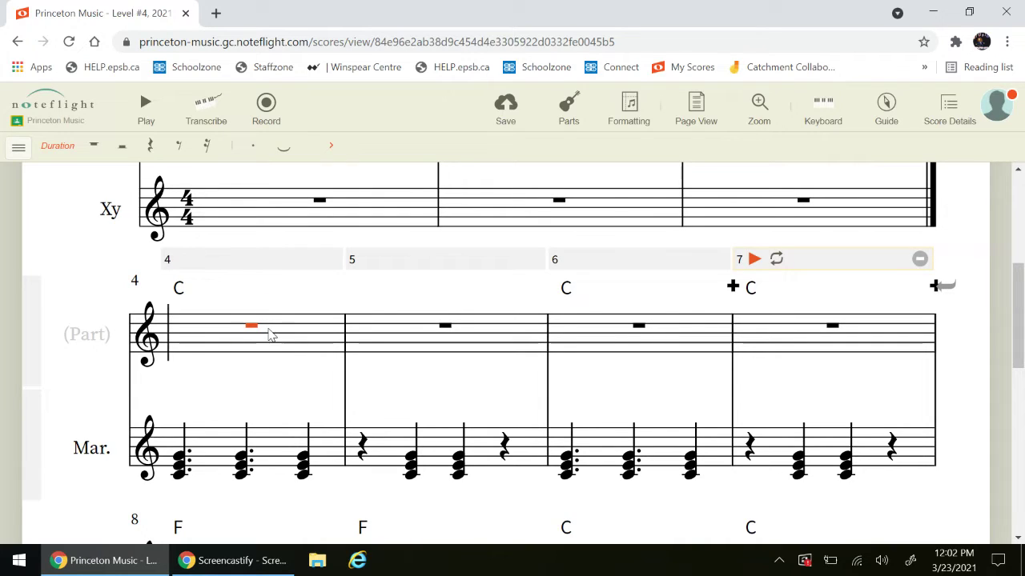
left_click(445, 328)
key("ctrl+k")
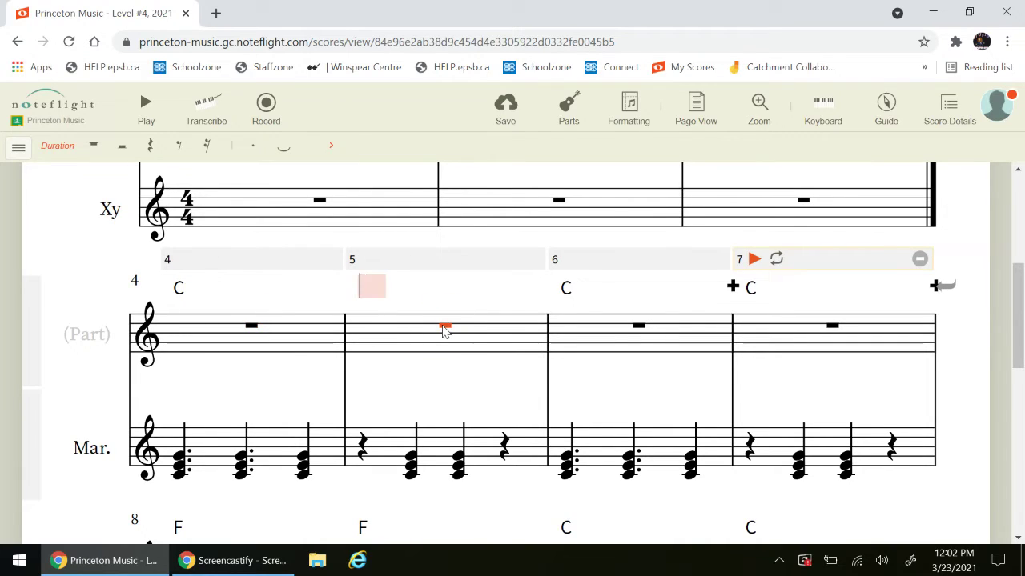
type("C")
key("Return")
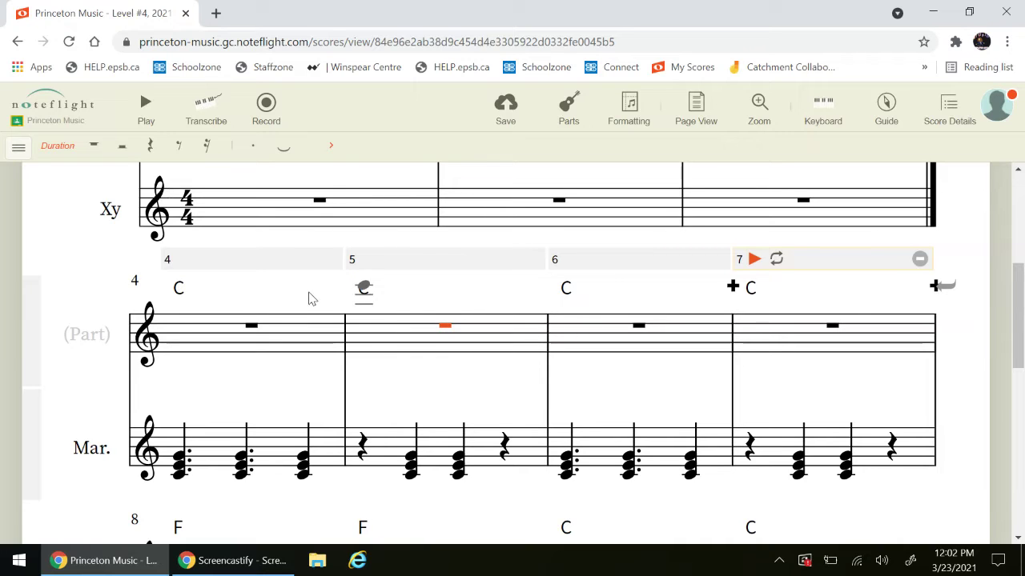
- Review the chord symbols and marimba accompaniment of the 12-bar blues pattern from measure 4 through measure 15
scroll(297, 309, "down", 1)
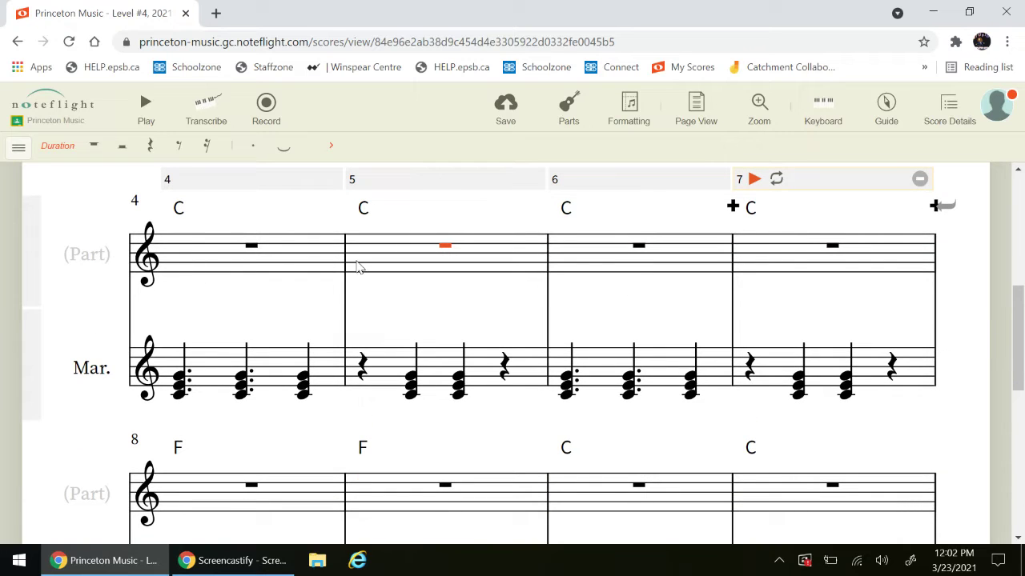
scroll(830, 267, "down", 1)
scroll(831, 266, "down", 1)
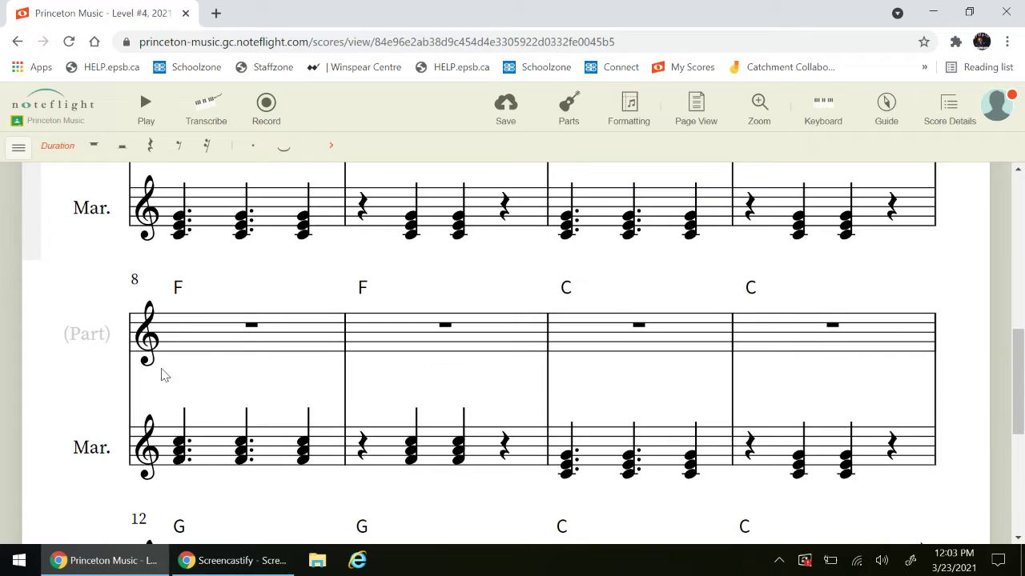
scroll(512, 312, "down", 1)
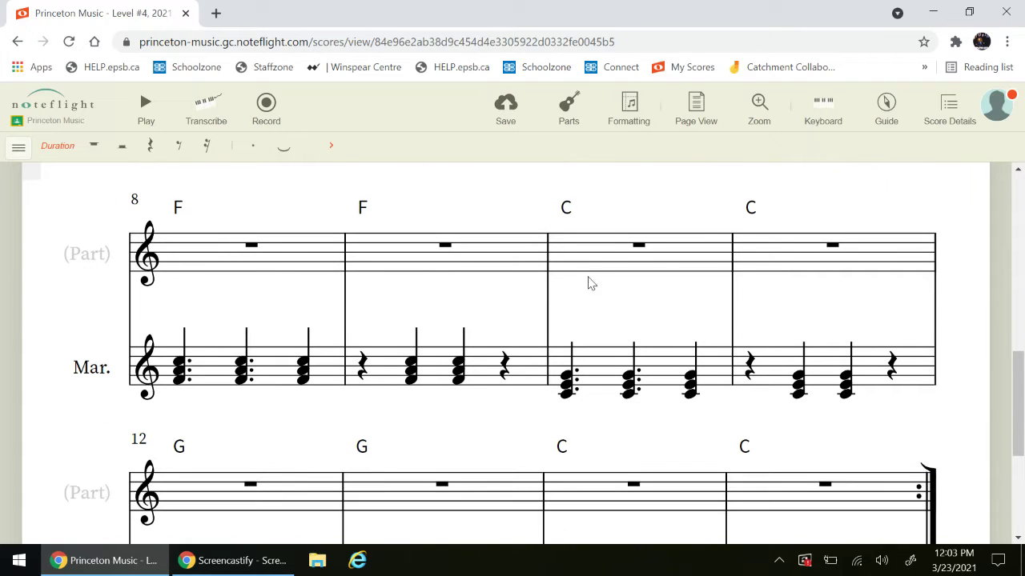
scroll(814, 265, "down", 3)
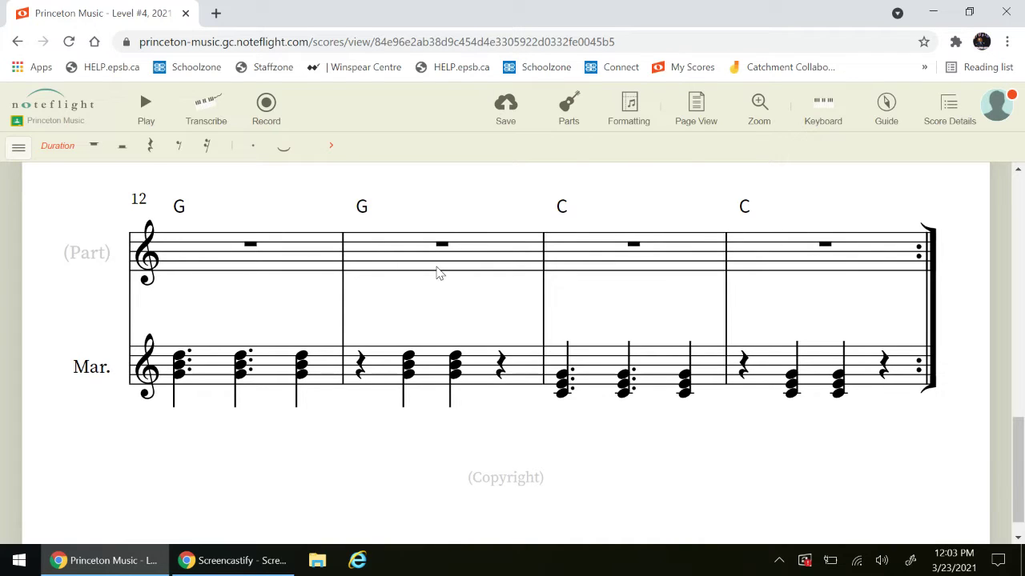
scroll(437, 273, "up", 1)
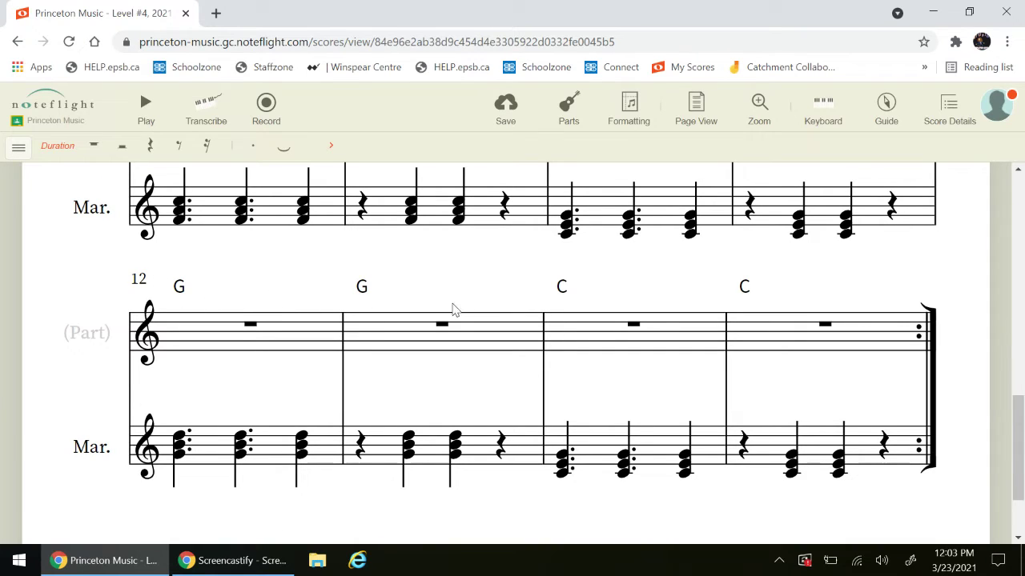
scroll(814, 342, "up", 5)
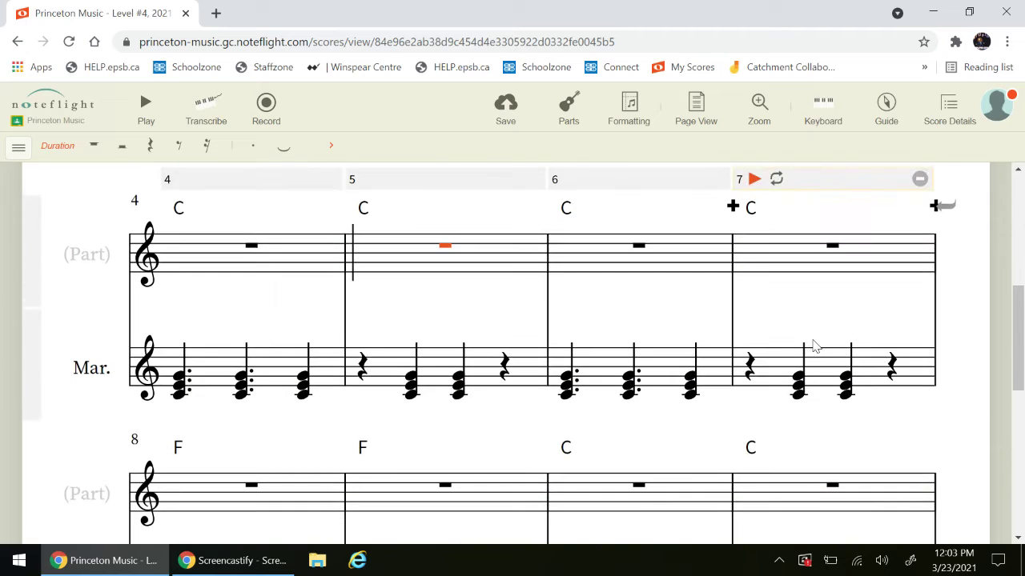
scroll(528, 423, "up", 2)
scroll(272, 450, "down", 2)
- Play back the marimba accompaniment from the first chord of measure 4, raise the system volume, and stop at the last measure
left_click(179, 393)
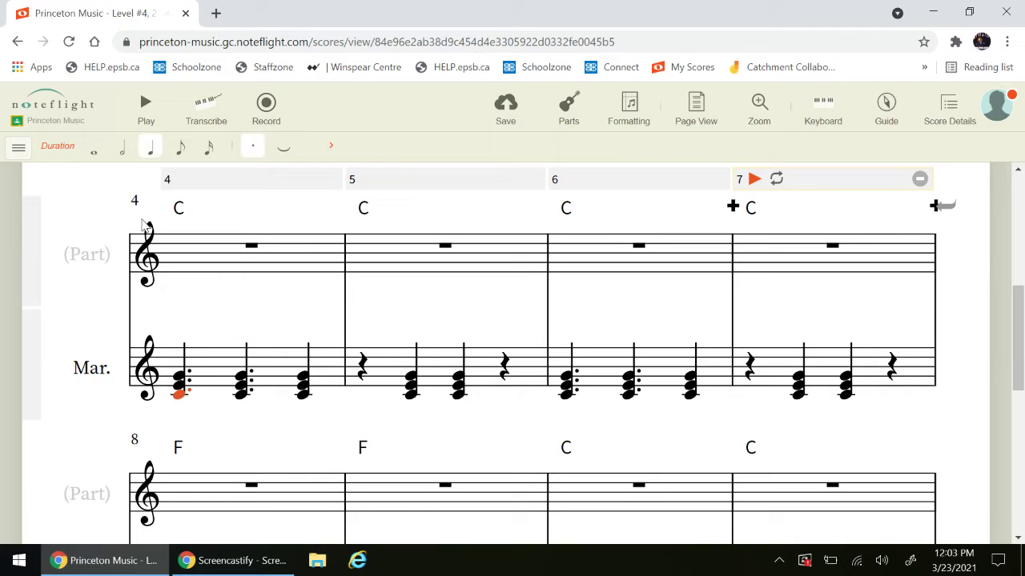
left_click(142, 104)
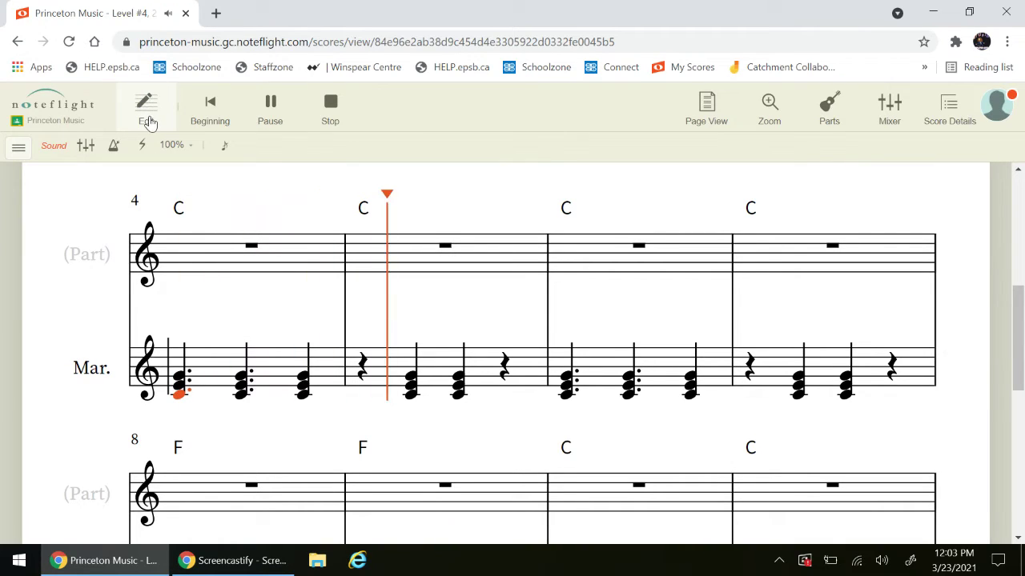
key("XF86AudioRaiseVolume")
key("XF86AudioRaiseVolume")
key("XF86AudioRaiseVolume")
key("XF86AudioRaiseVolume")
key("XF86AudioRaiseVolume")
key("XF86AudioRaiseVolume")
key("XF86AudioRaiseVolume")
key("XF86AudioRaiseVolume")
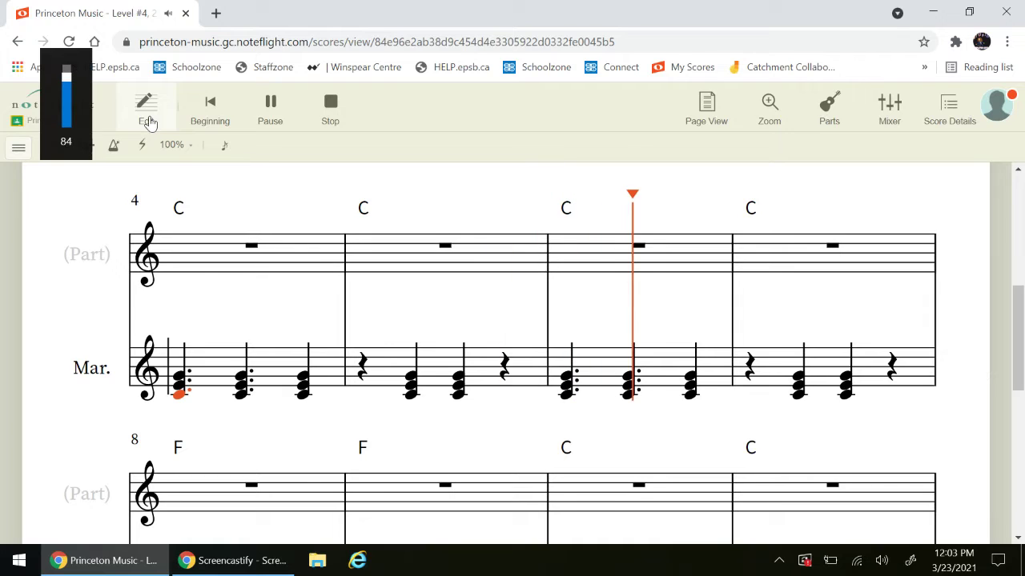
key("XF86AudioRaiseVolume")
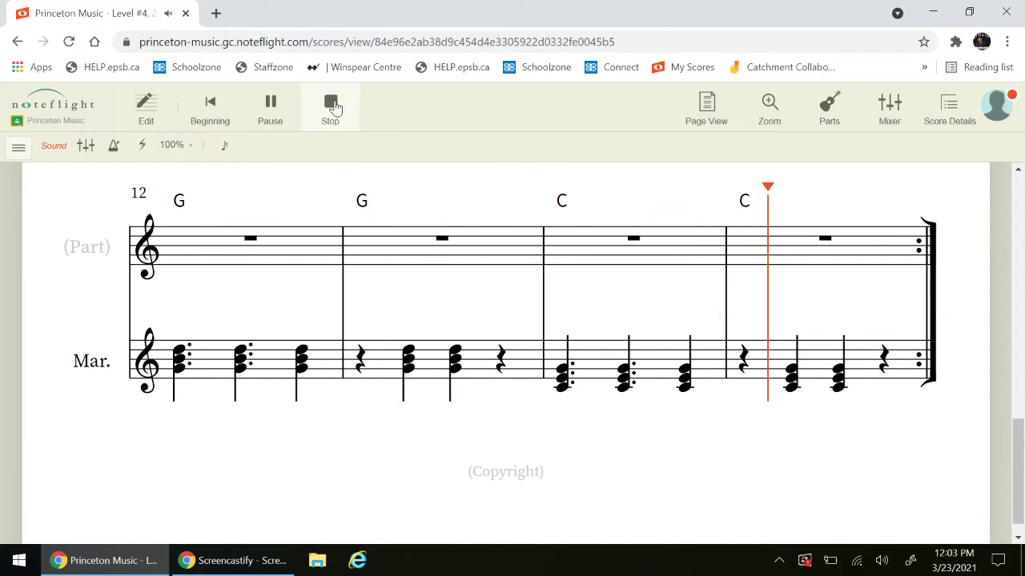
left_click(332, 107)
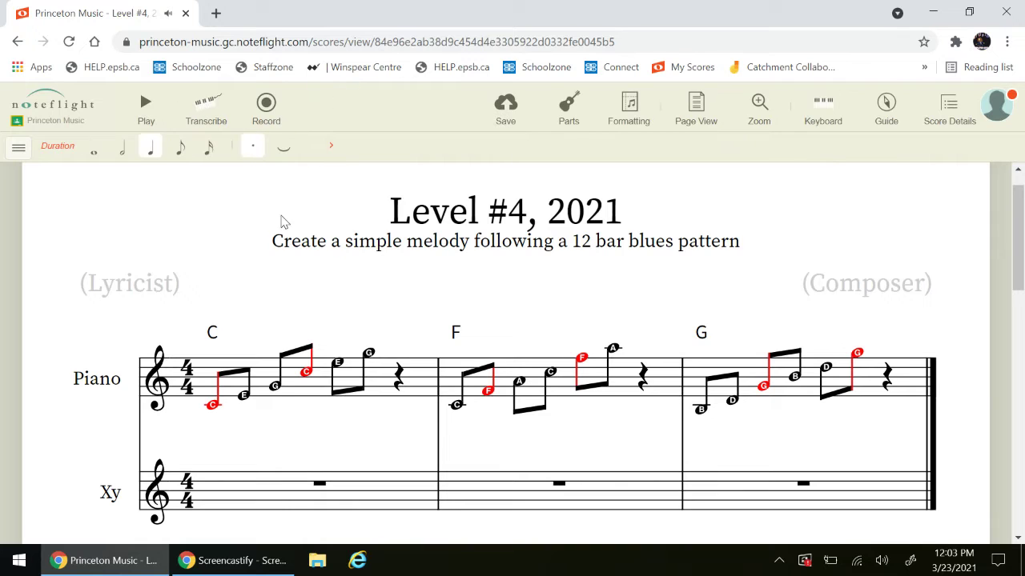
- Compare the example chord notes in measures 1 to 3 with the chord symbols above the empty melody staff
scroll(291, 258, "down", 5)
scroll(292, 258, "up", 3)
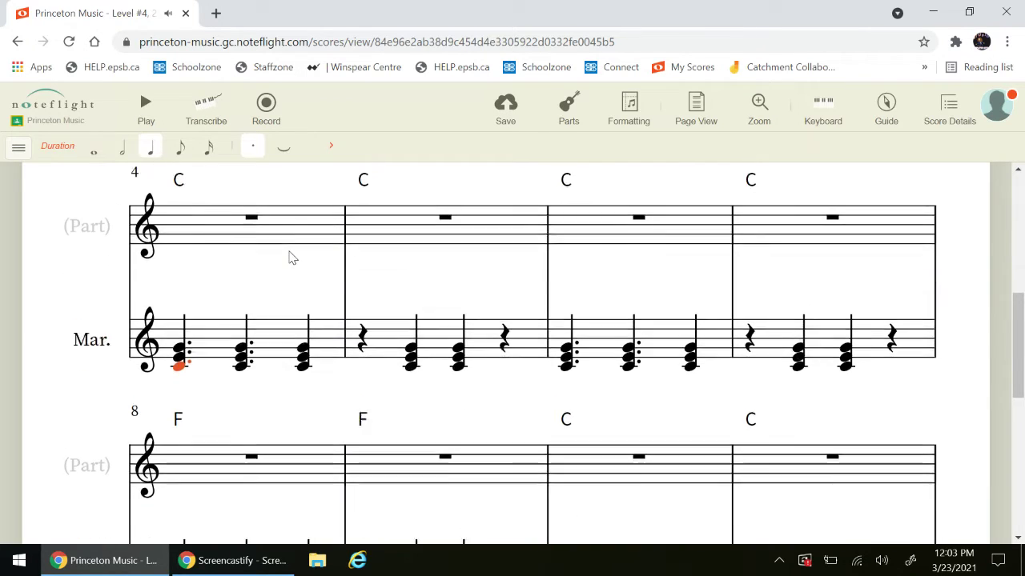
scroll(292, 258, "up", 1)
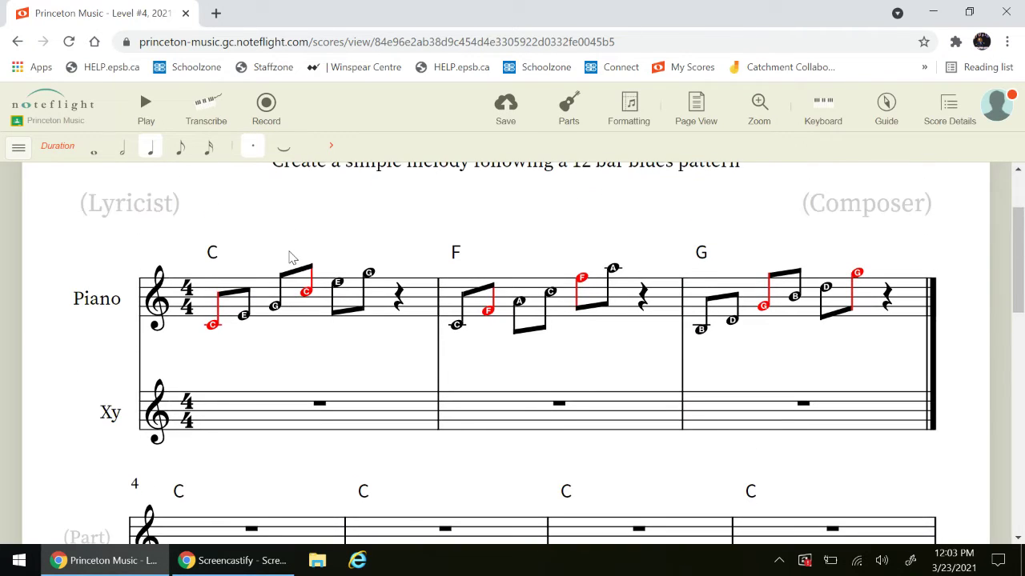
scroll(292, 257, "up", 1)
scroll(292, 260, "down", 4)
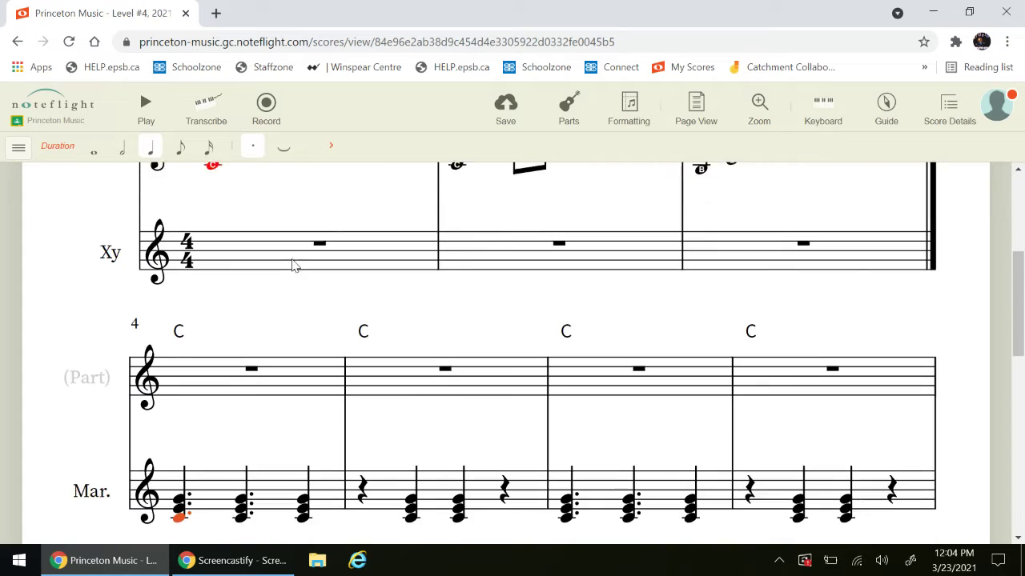
scroll(243, 376, "up", 5)
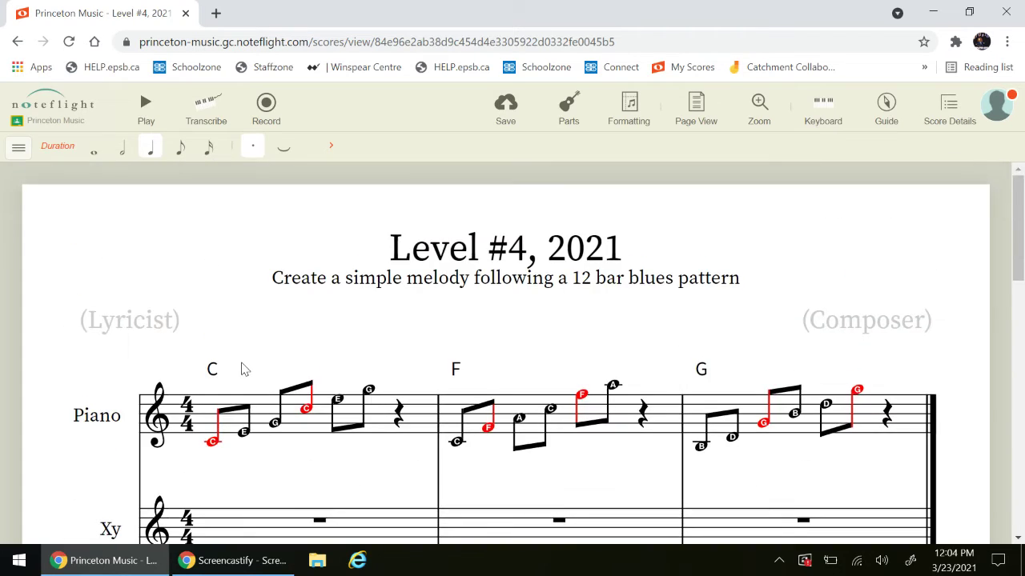
scroll(240, 367, "down", 1)
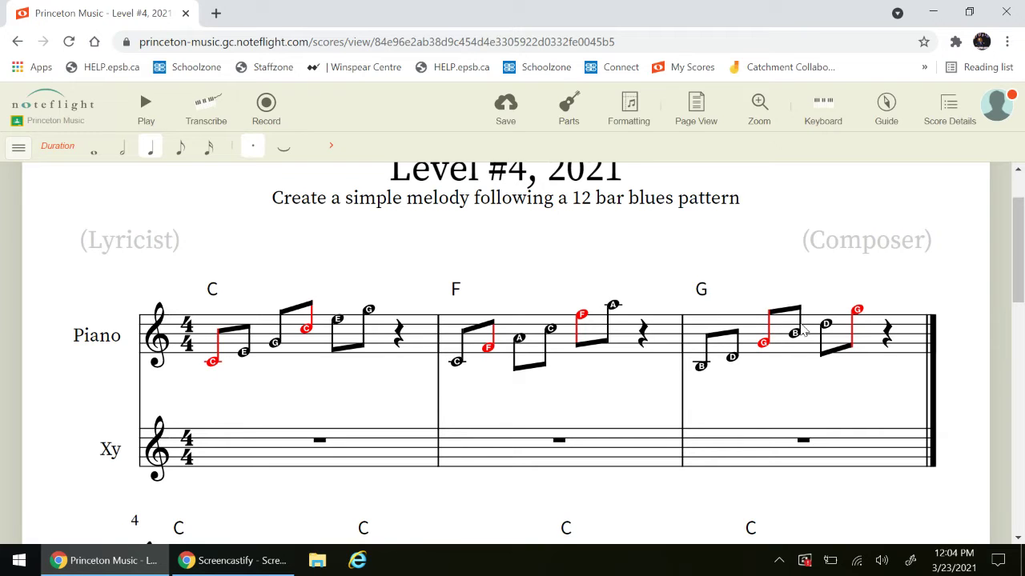
scroll(800, 306, "down", 4)
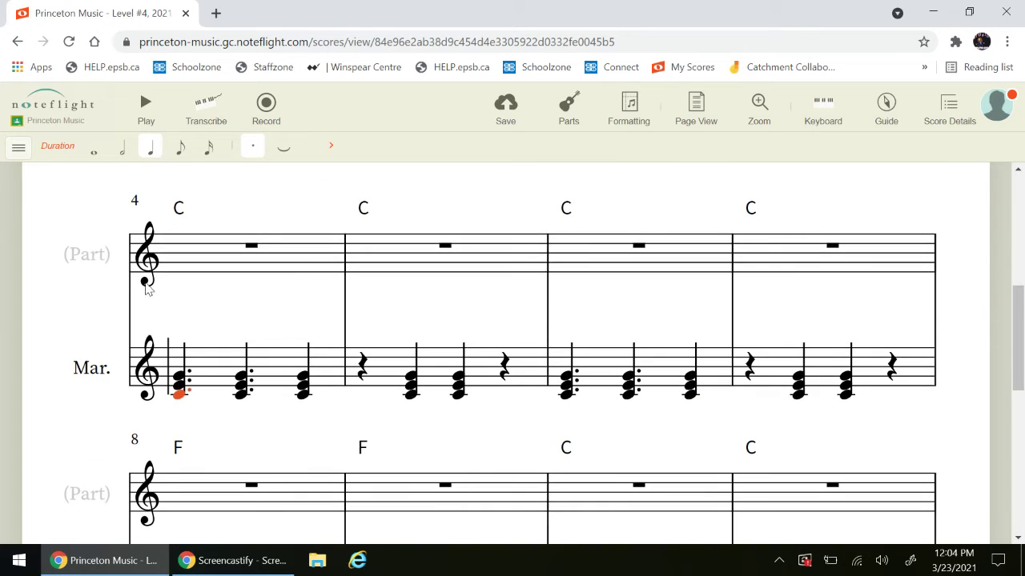
scroll(267, 280, "up", 4)
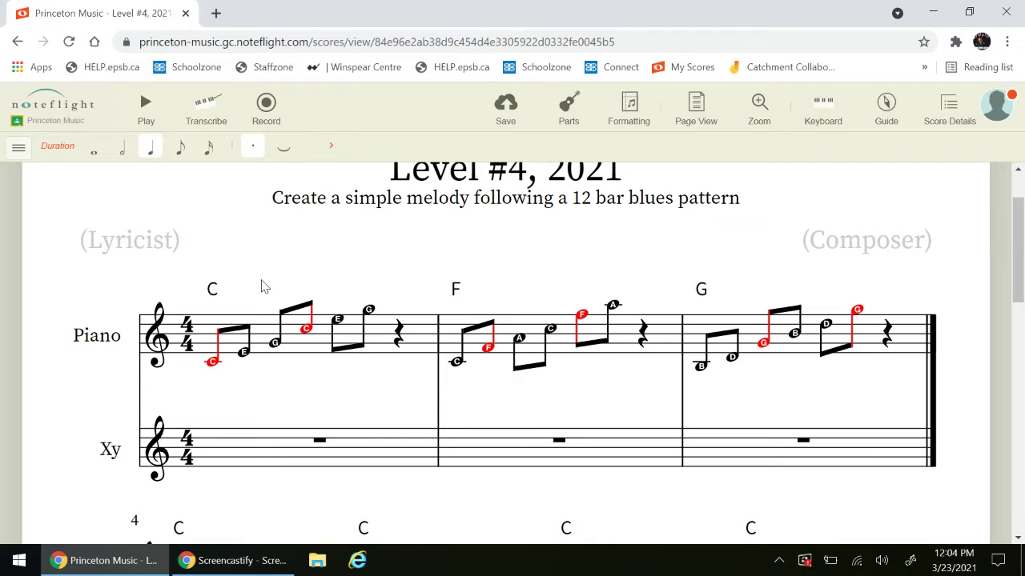
scroll(248, 312, "down", 1)
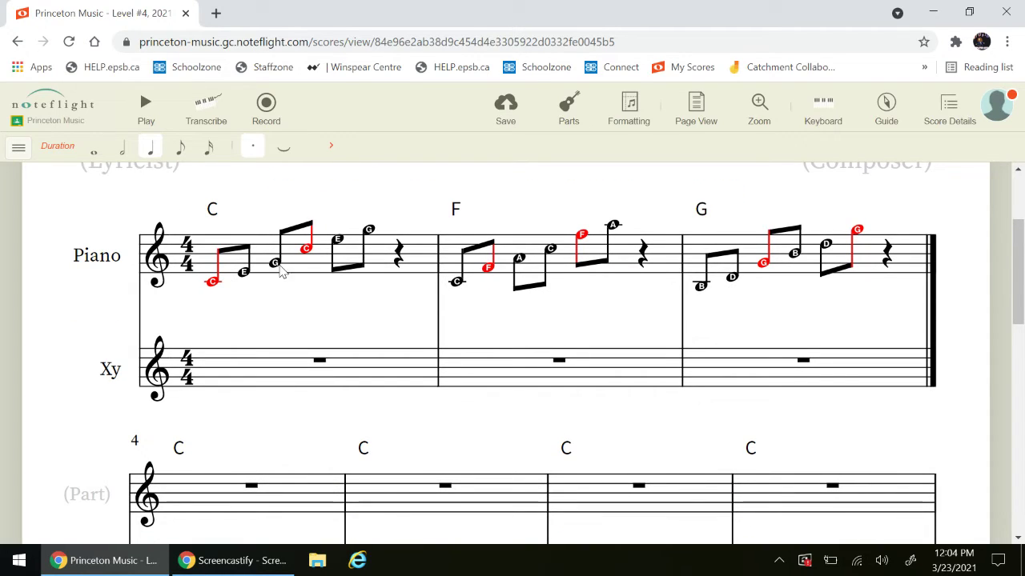
- Enter eighth notes low C and G followed by a quarter note E at the start of melody measure 4
scroll(304, 330, "down", 2)
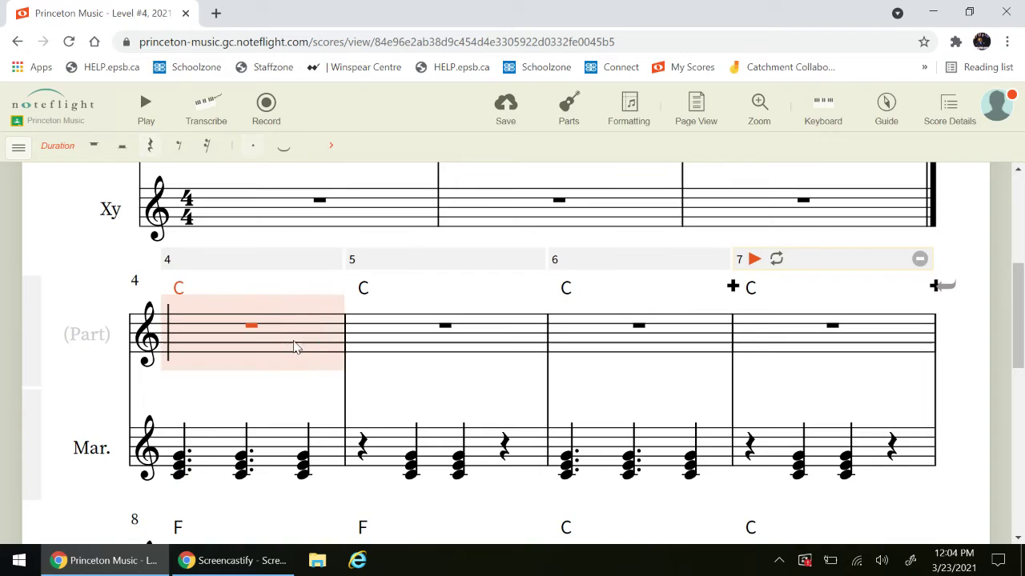
left_click(293, 347)
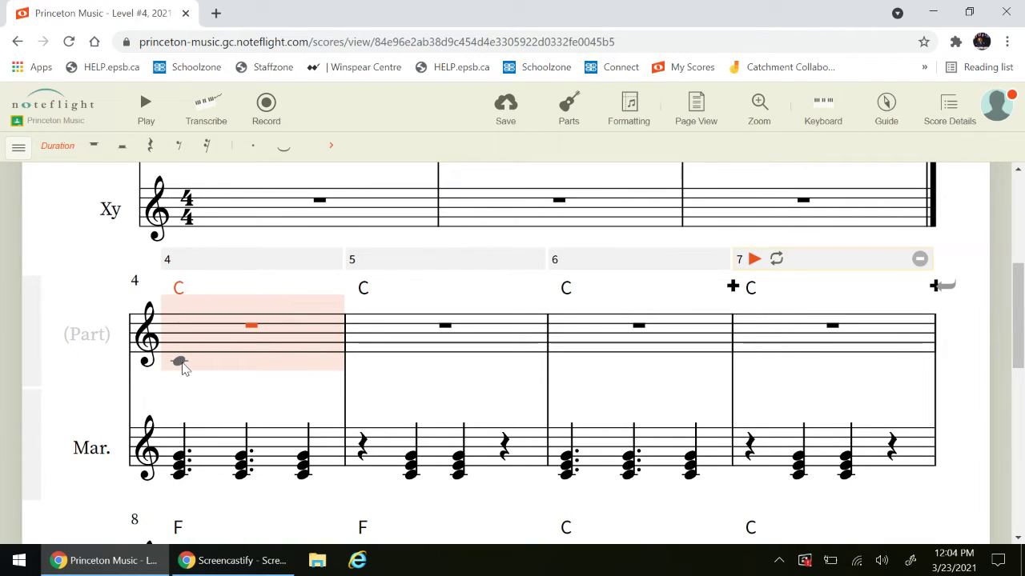
left_click(181, 363)
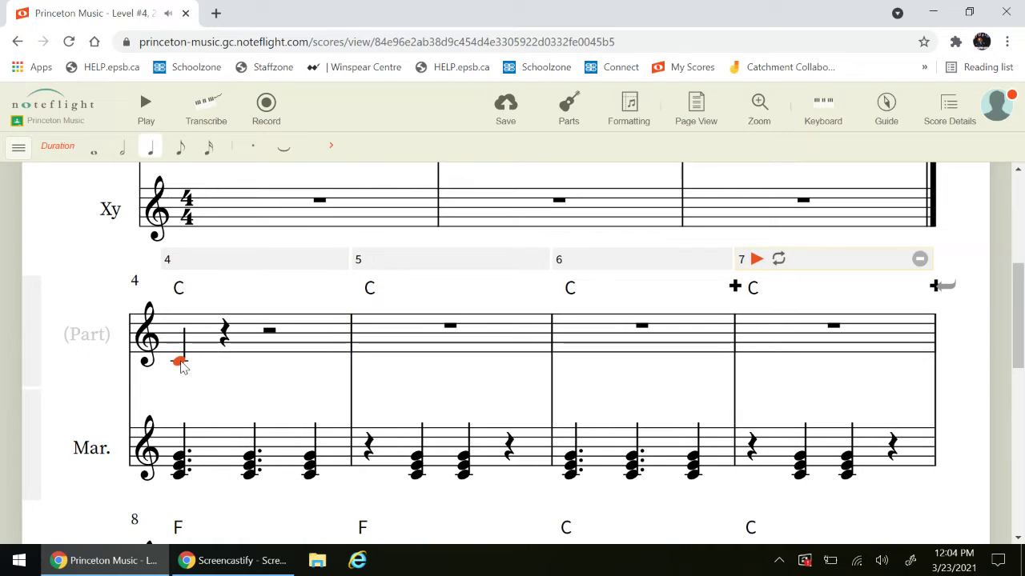
left_click(181, 146)
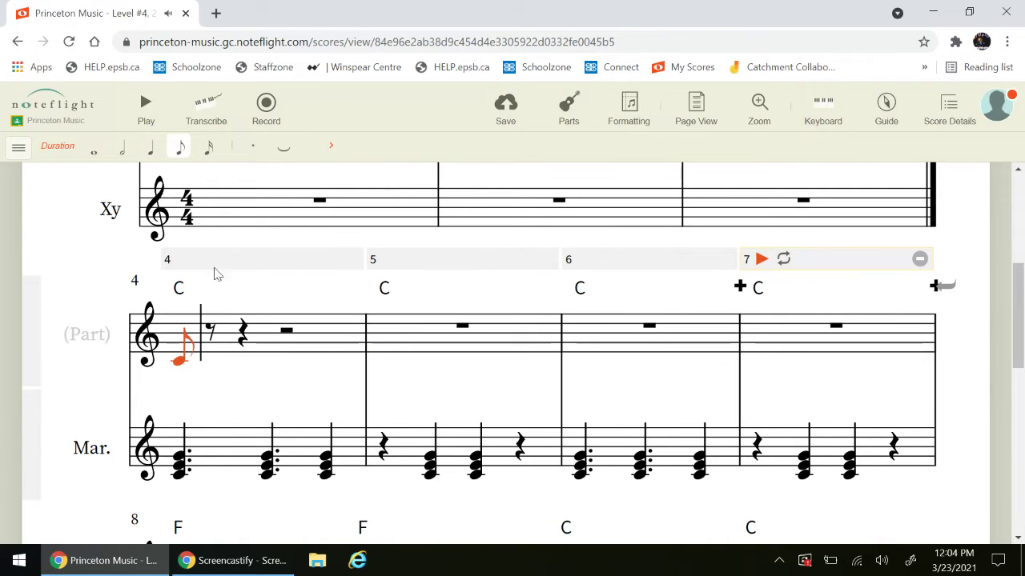
left_click(214, 351)
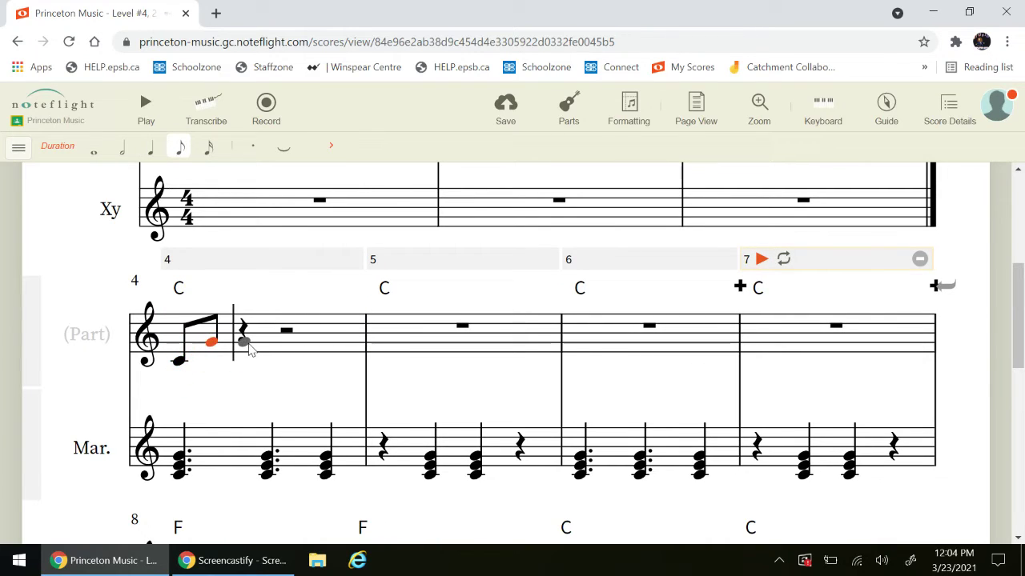
left_click(246, 350)
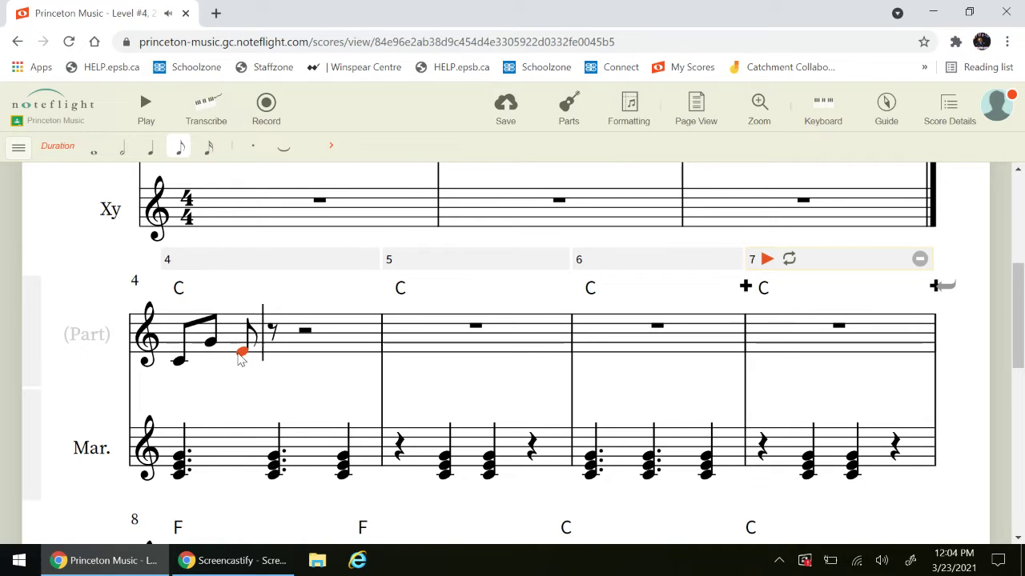
left_click(273, 328)
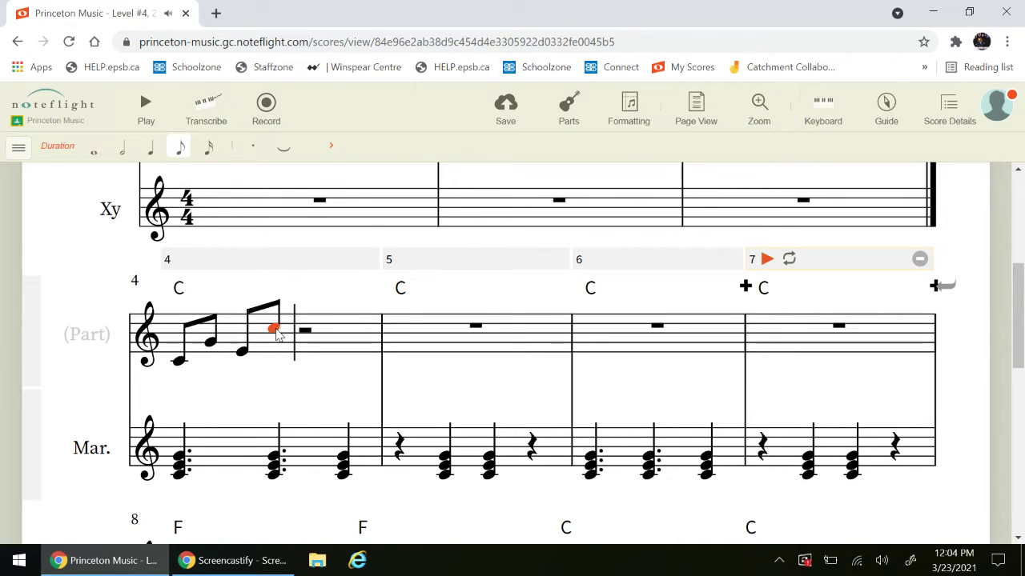
left_click(242, 354)
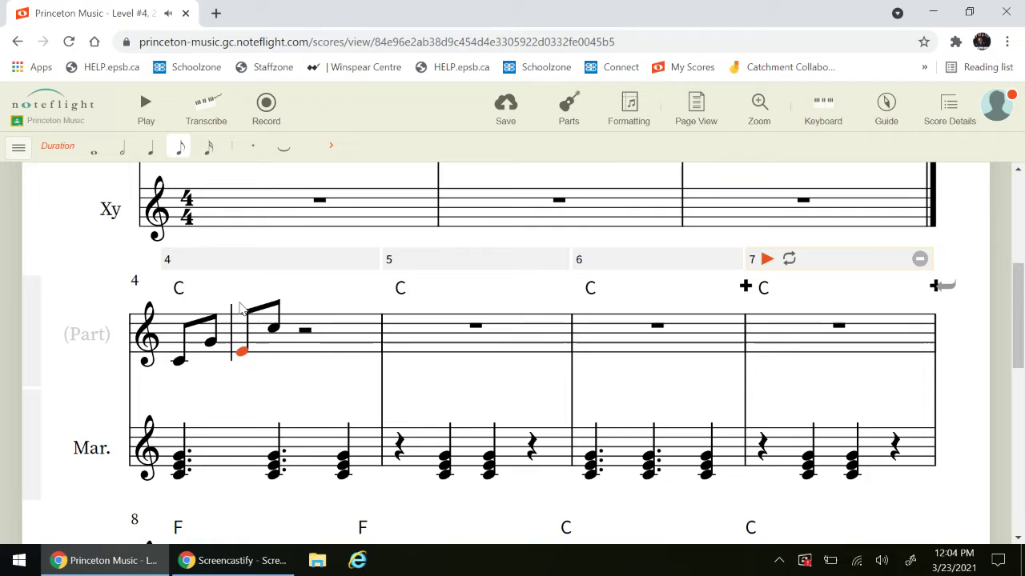
left_click(151, 146)
- Complete melody measure 4 with a quarter note high C and two eighth notes, high E and high C
left_click(284, 331)
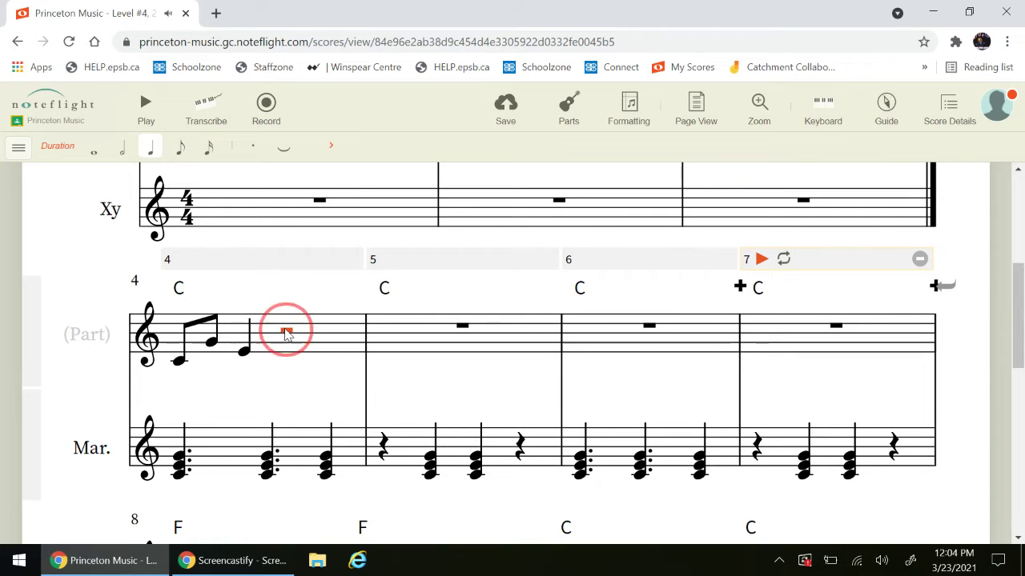
left_click(286, 333)
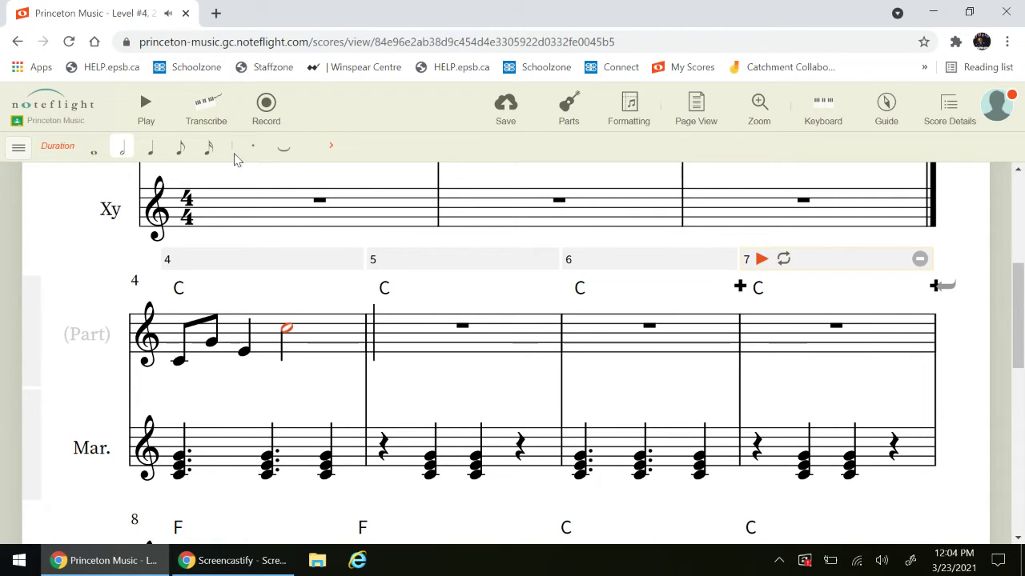
left_click(149, 152)
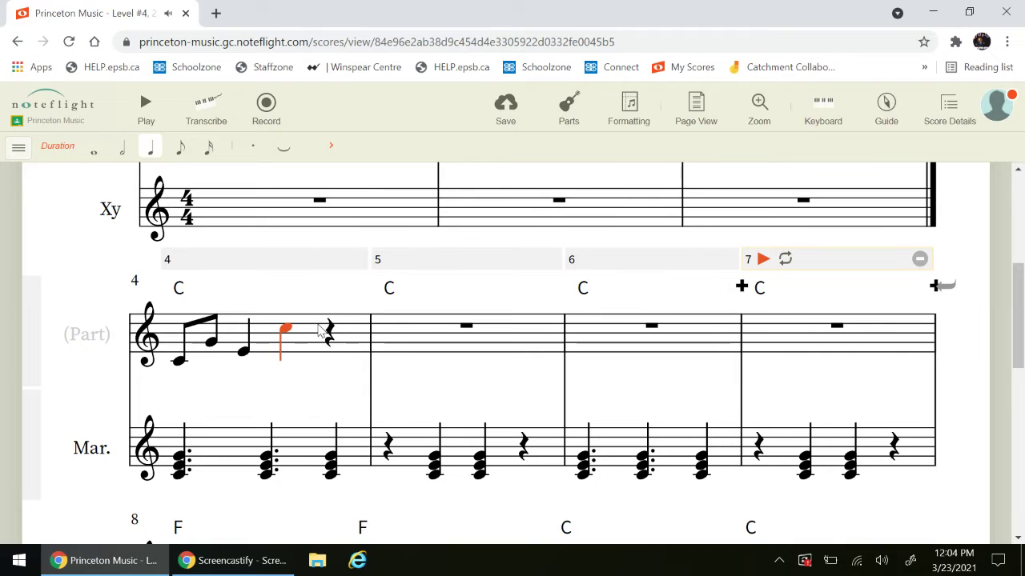
left_click(336, 321)
left_click(179, 146)
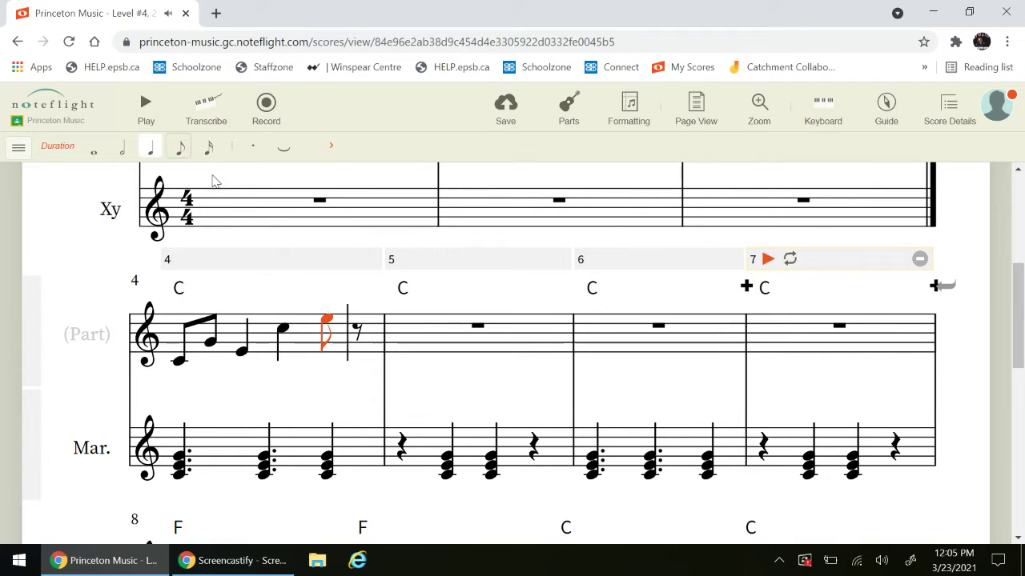
left_click(359, 329)
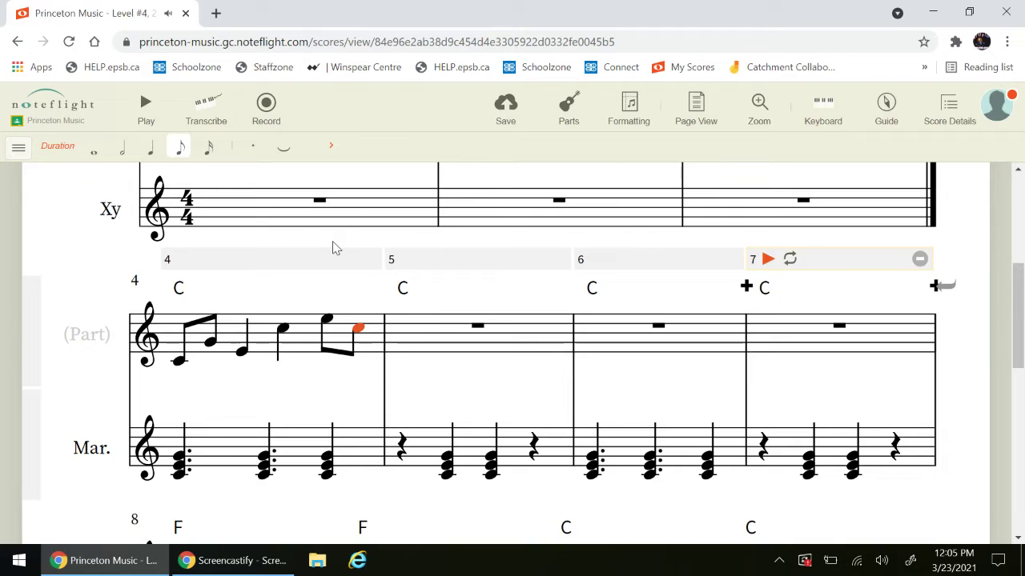
- Enter quarter notes E, G and low C in melody measure 5, leaving the last beat as a rest
left_click(404, 352)
left_click(153, 147)
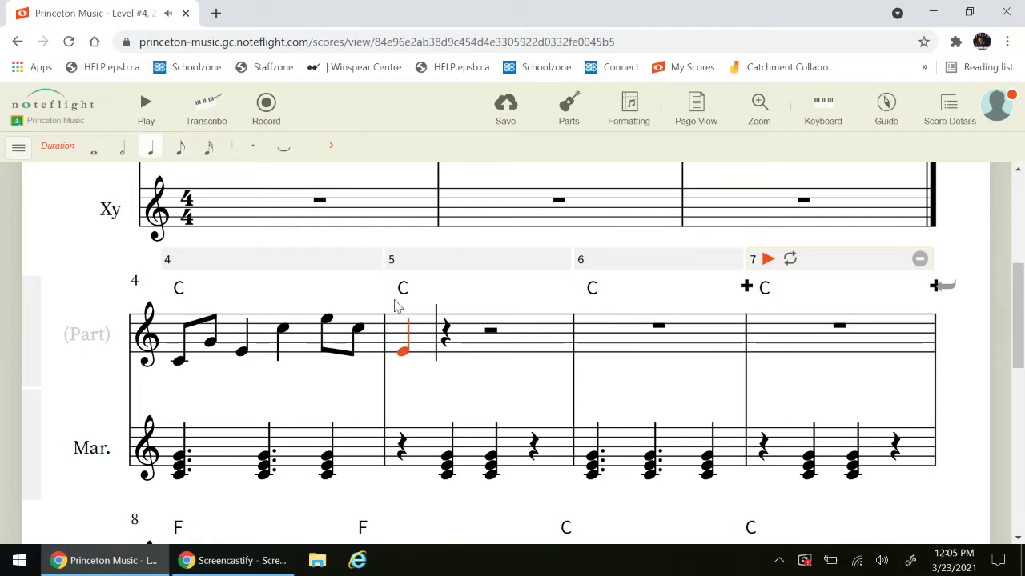
left_click(447, 341)
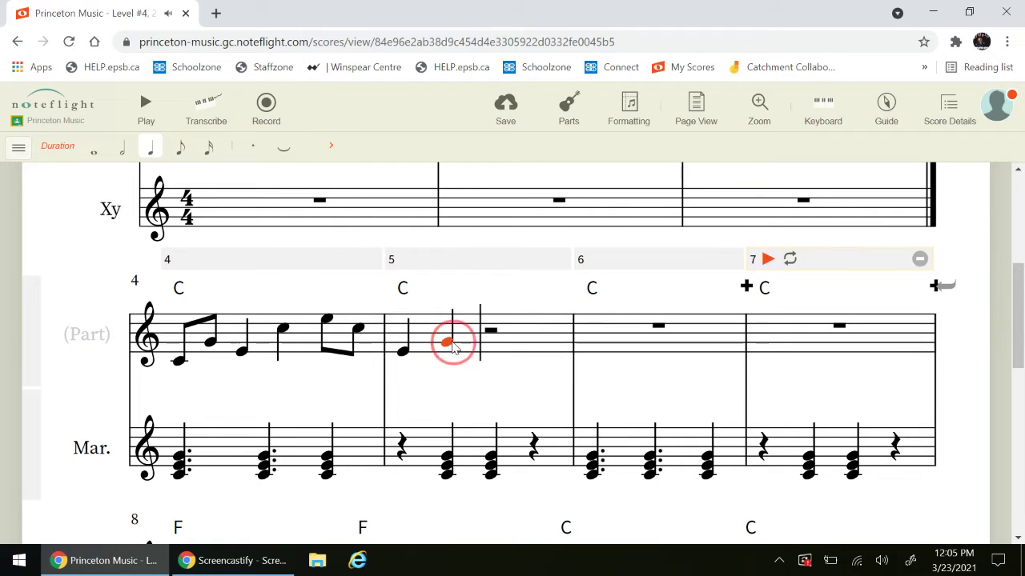
left_click(496, 362)
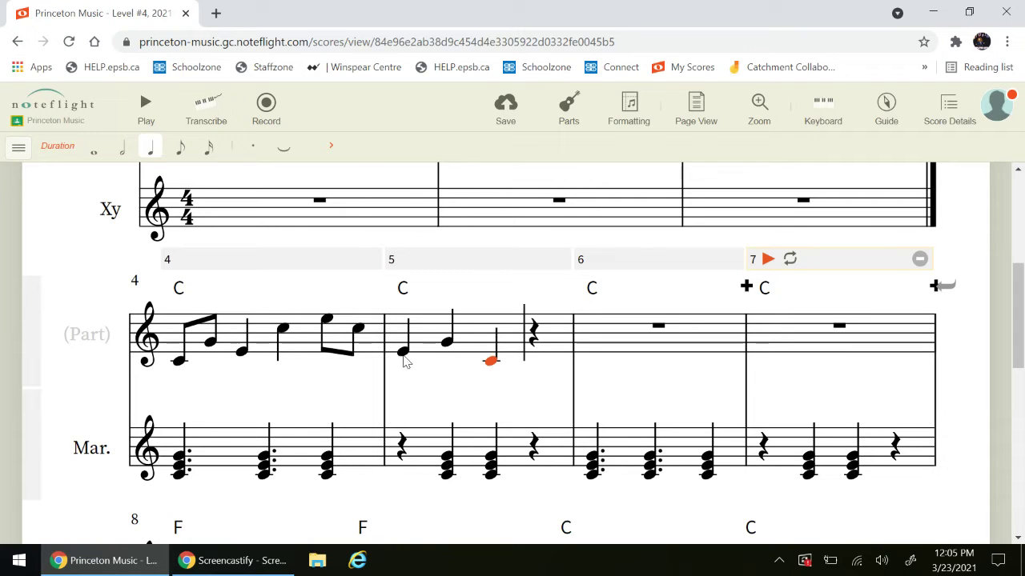
- Check the example C chord notes, then play back the melody from the first note of measure 4 and stop in measure 5
scroll(493, 375, "up", 5)
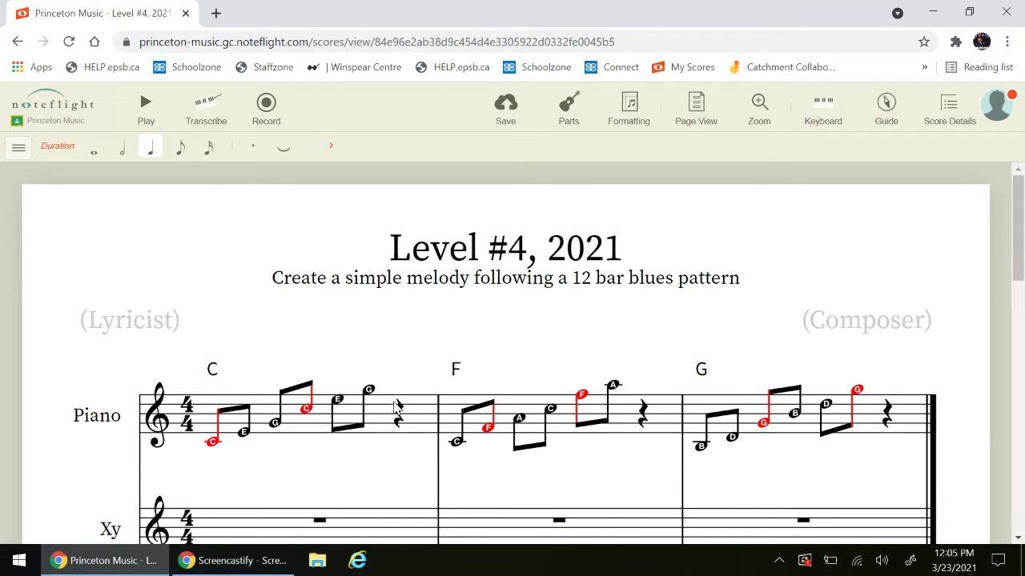
scroll(256, 457, "down", 5)
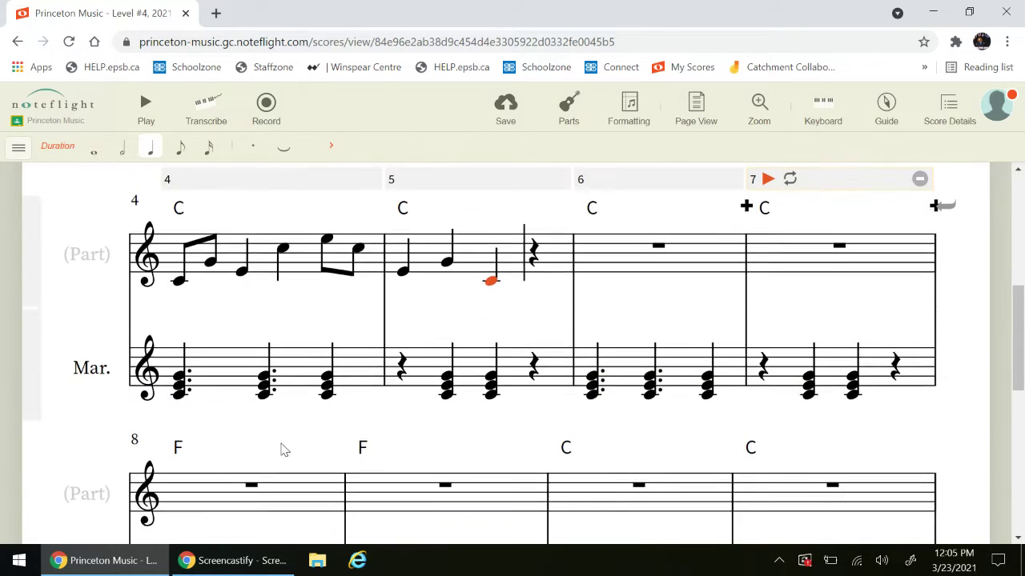
scroll(304, 350, "up", 1)
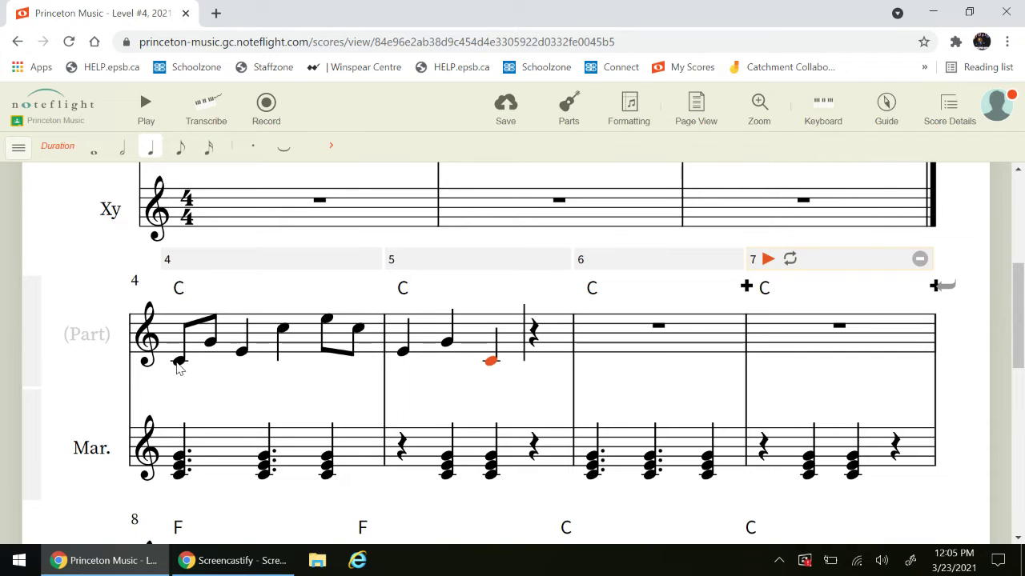
left_click(179, 365)
left_click(145, 111)
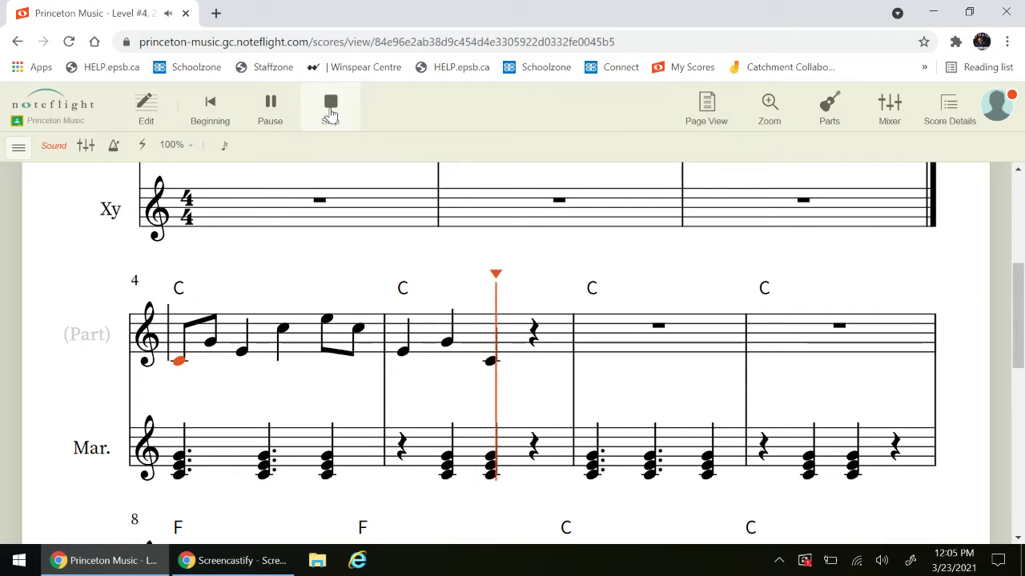
left_click(330, 110)
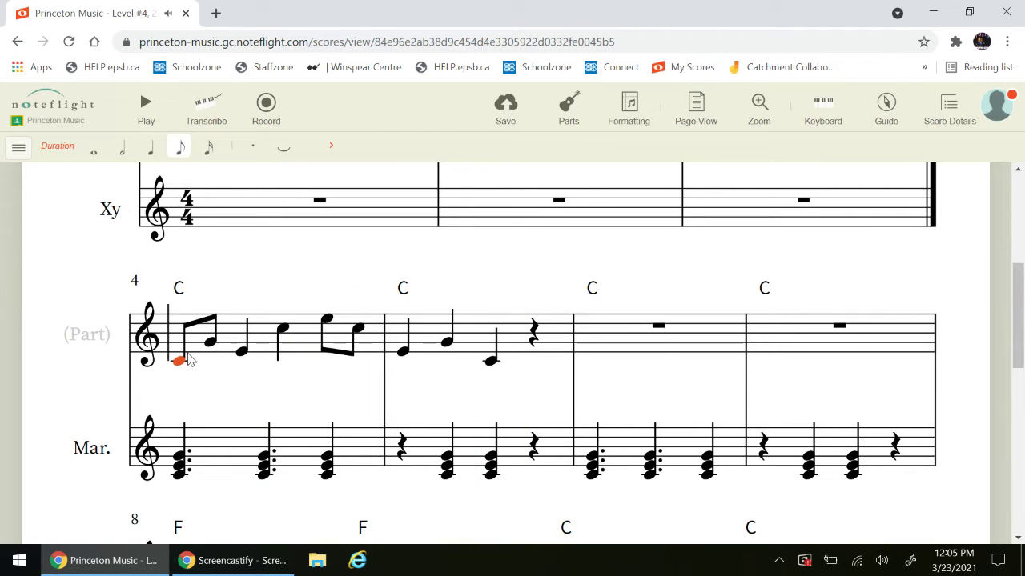
- Select melody measures 4 and 5 and display the Edit tools alongside the Duration tools
left_click(237, 333)
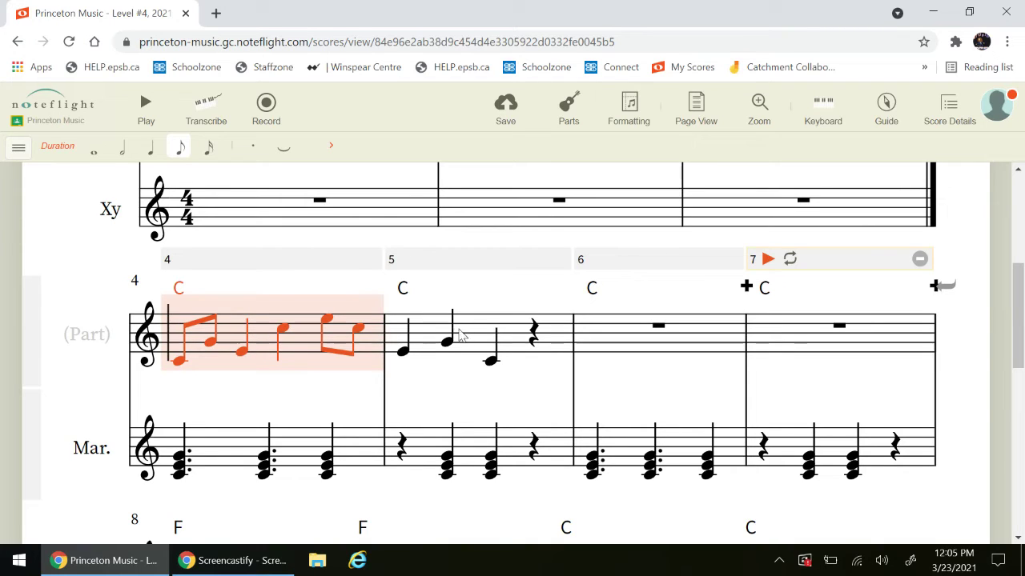
left_click(521, 342, "shift")
mouse_move(232, 560)
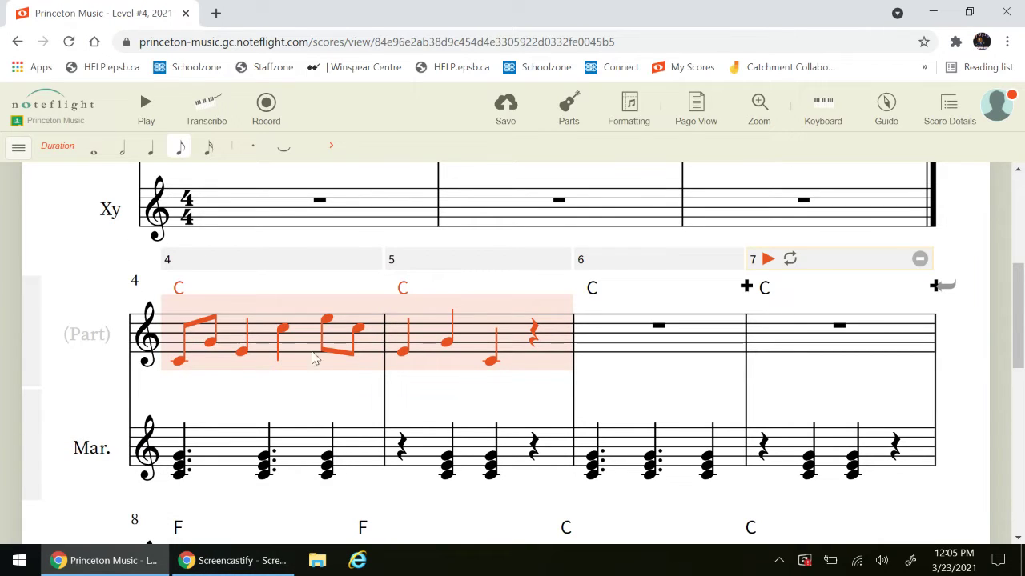
left_click(18, 146)
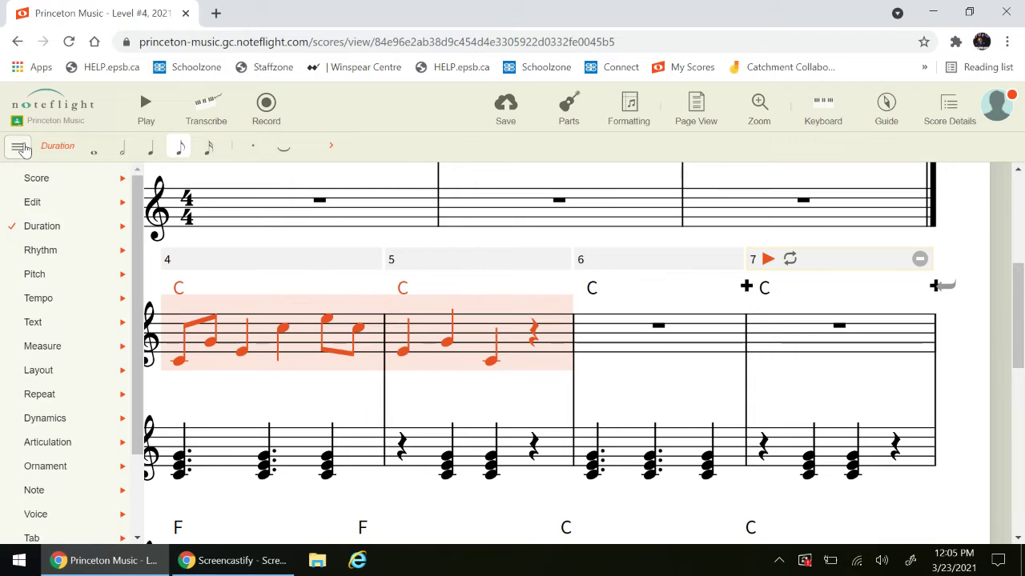
left_click(12, 204)
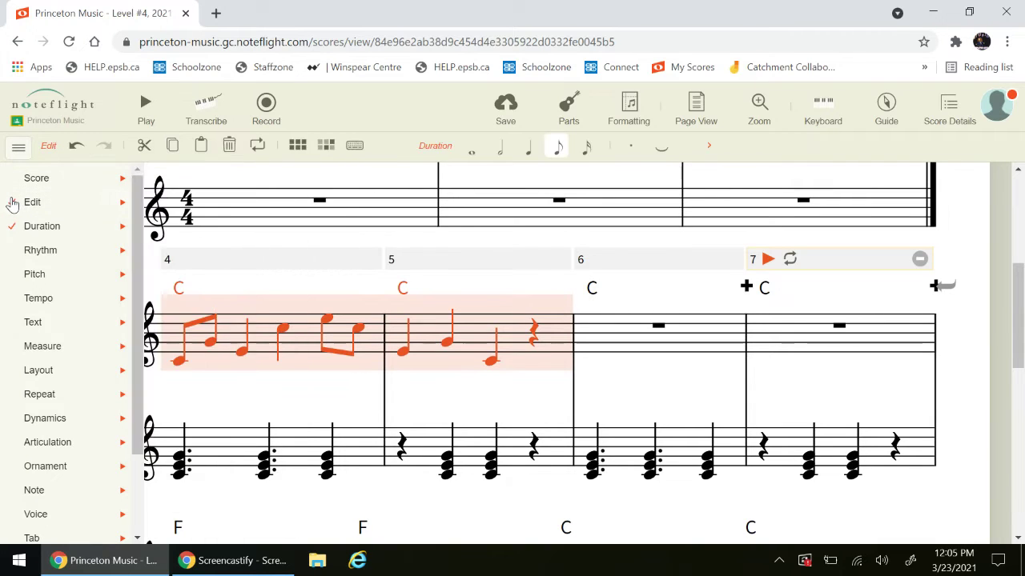
left_click(17, 149)
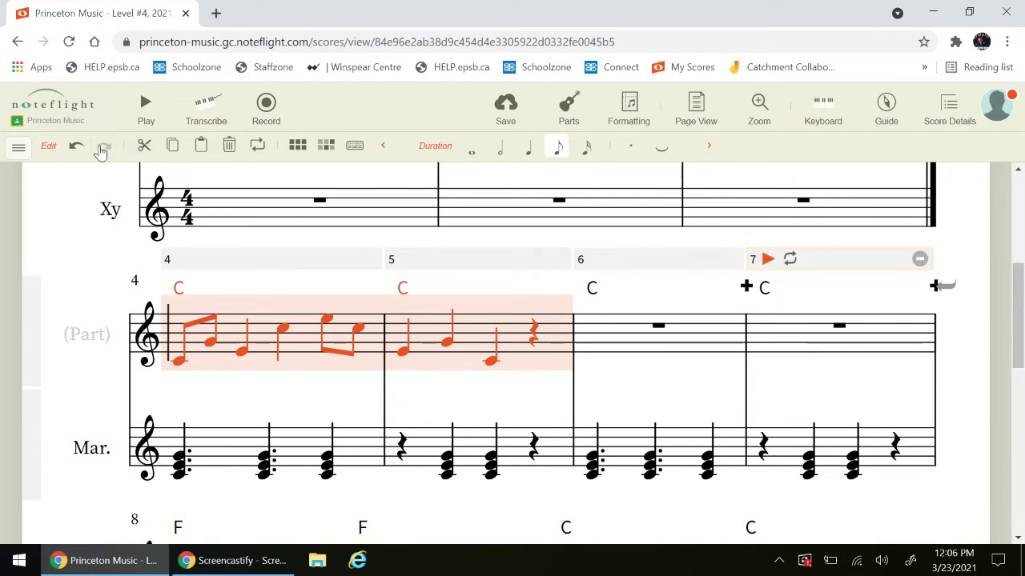
- Copy the selected two measures, paste them at measure 6 to fill measures 6 and 7, and clear the selection
left_click(170, 151)
left_click(172, 151)
left_click(606, 339)
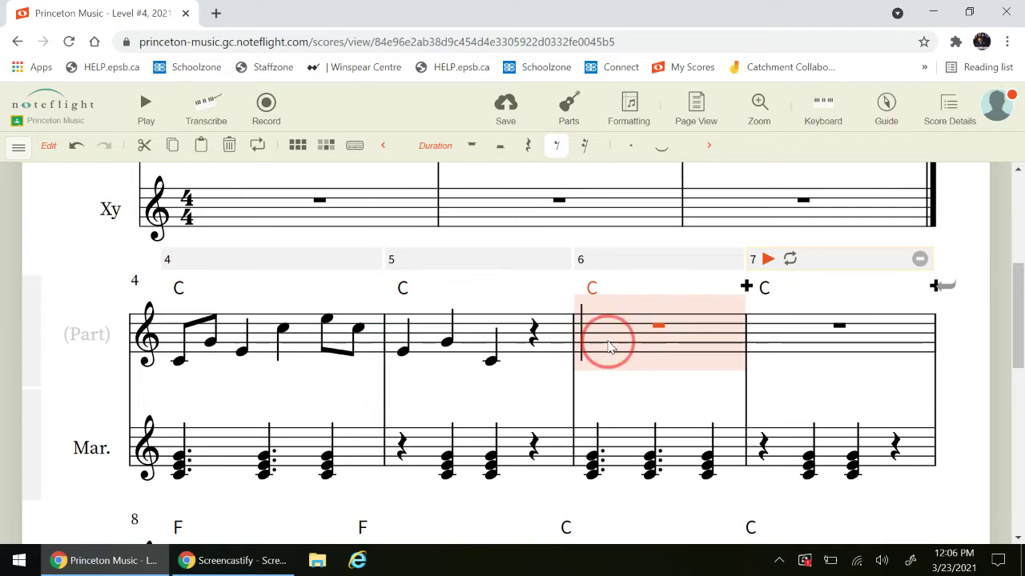
left_click(194, 163)
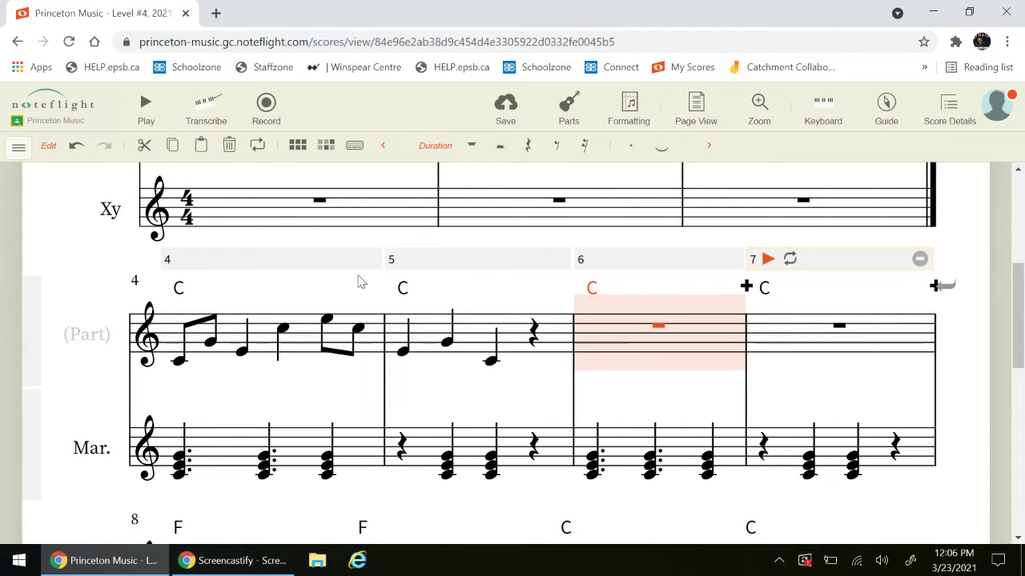
left_click(198, 149)
left_click(92, 283)
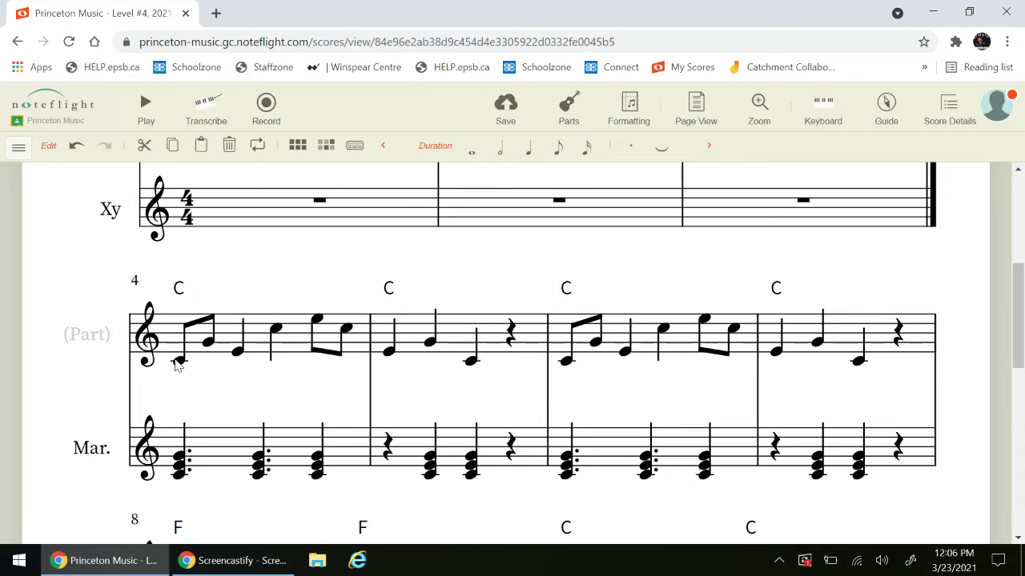
- Play back the melody with the marimba from the first note of measure 4 and stop after measure 7
left_click(179, 362)
left_click(146, 104)
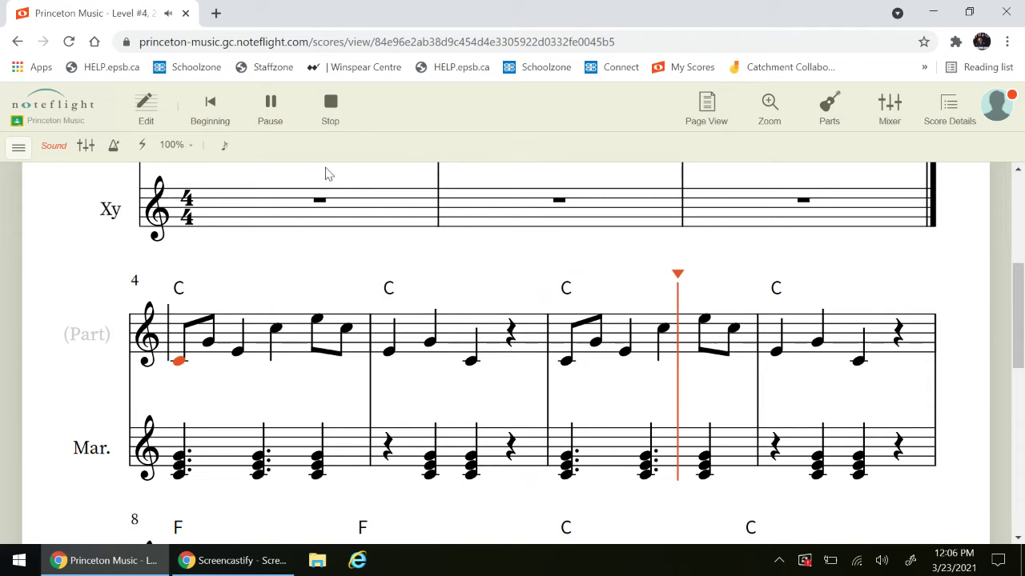
left_click(331, 104)
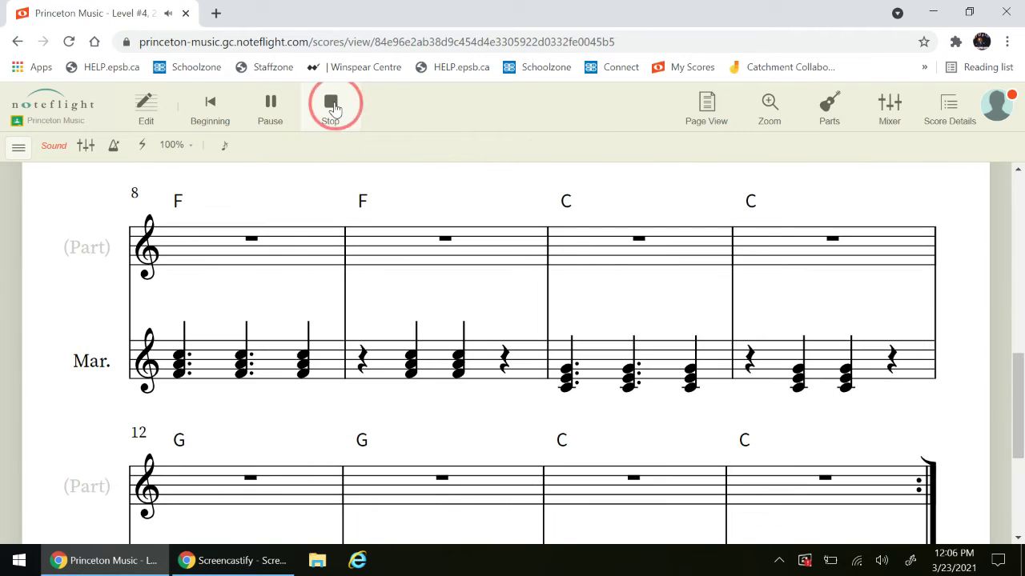
- Compare the example F chord notes in measure 2 with the empty melody measures 8 and 9 marked F
scroll(235, 306, "up", 1)
scroll(324, 344, "up", 8)
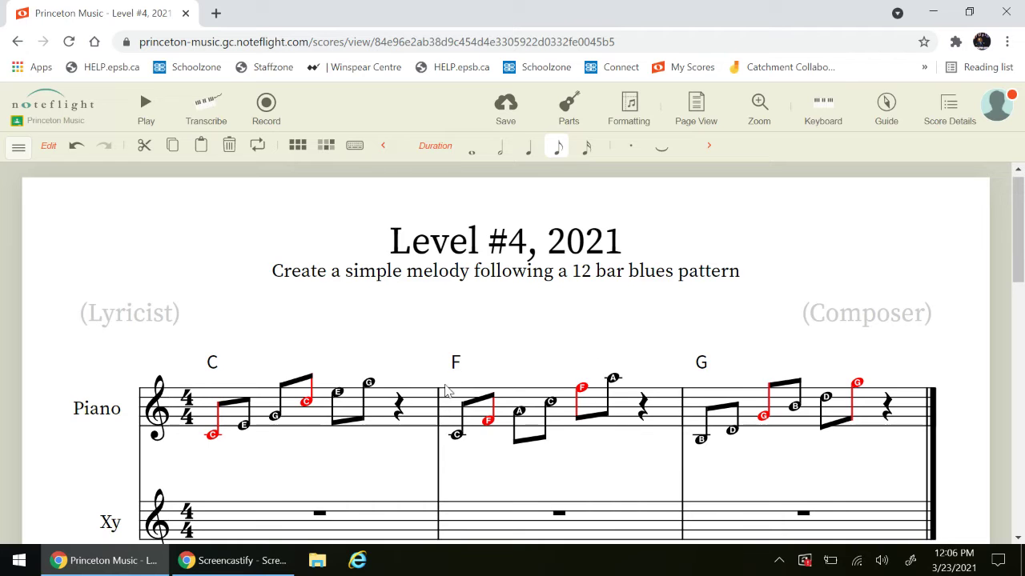
scroll(429, 390, "down", 8)
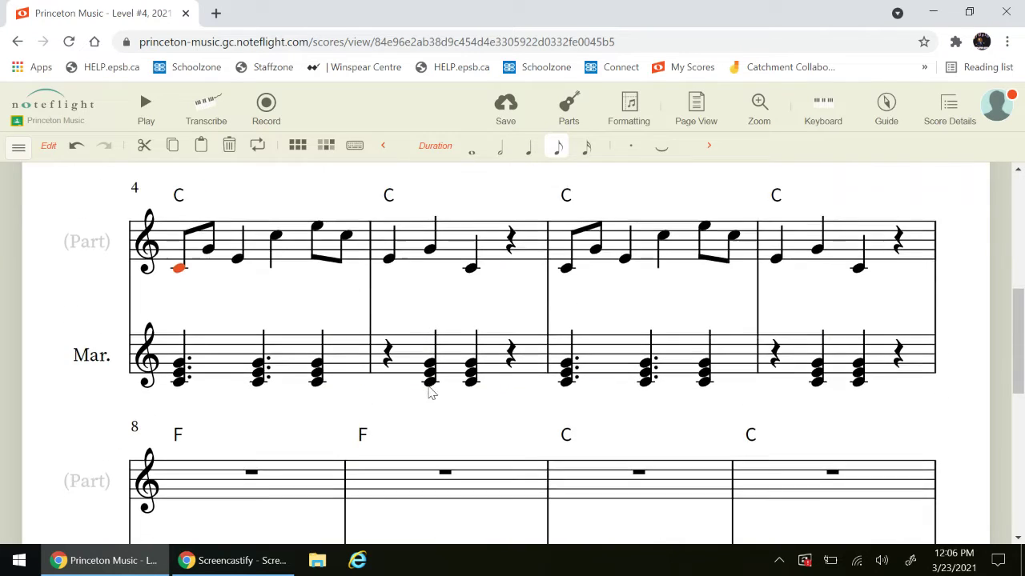
scroll(425, 388, "up", 2)
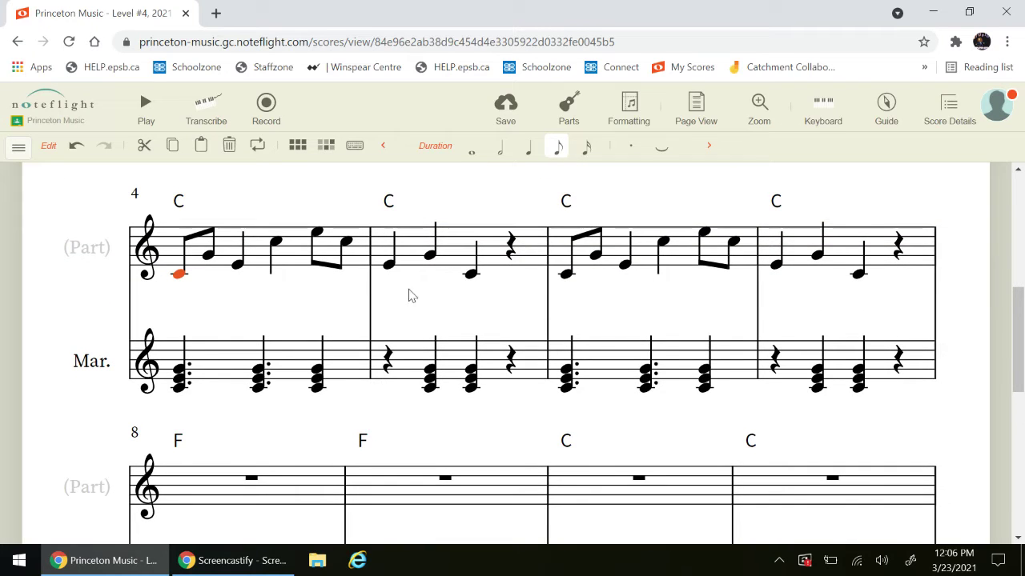
scroll(628, 255, "down", 2)
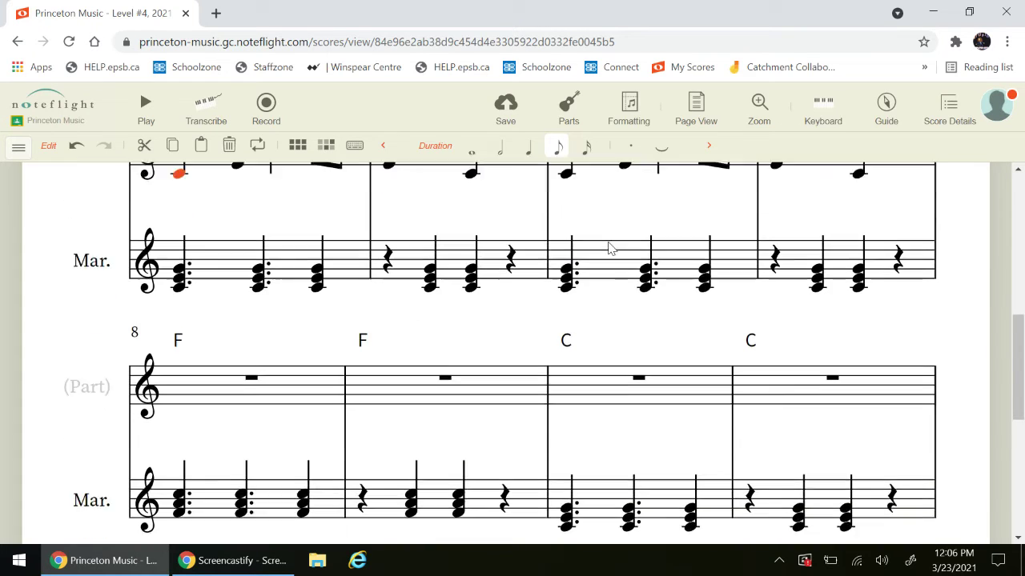
- Start melody measure 8 with two eighth notes on low F
left_click(192, 346)
left_click(183, 342)
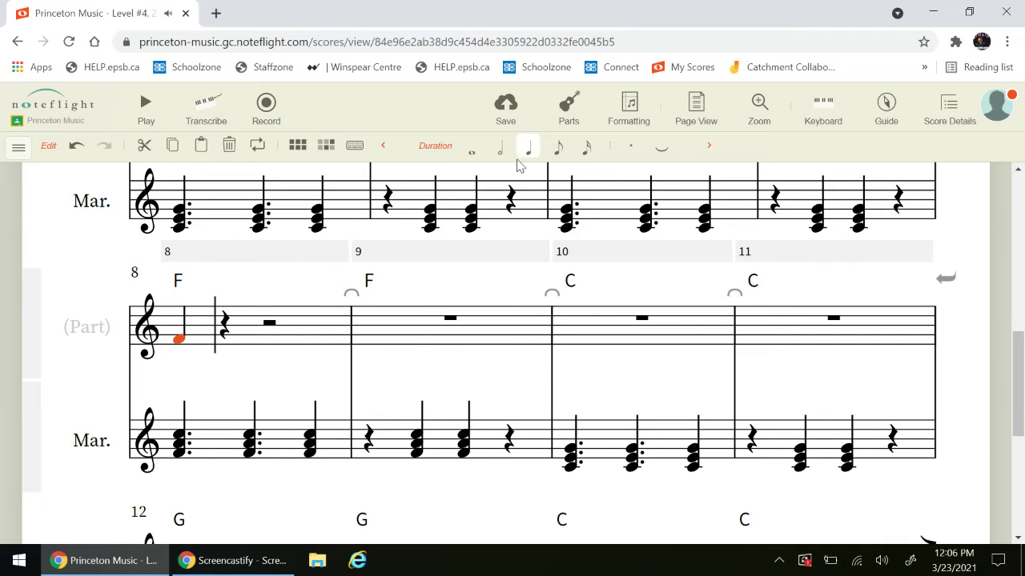
left_click(558, 146)
left_click(213, 337)
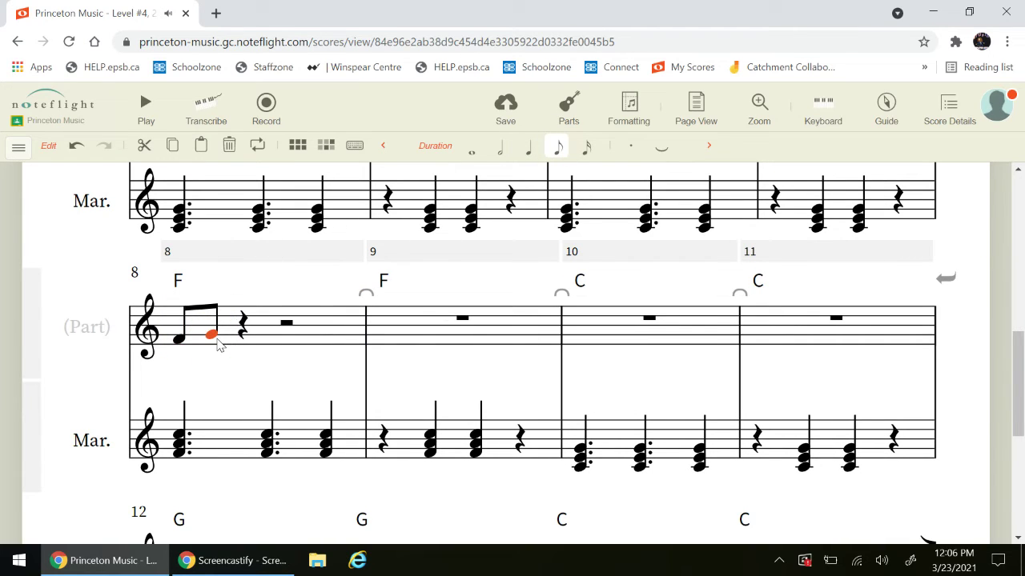
key("Down")
key("Right")
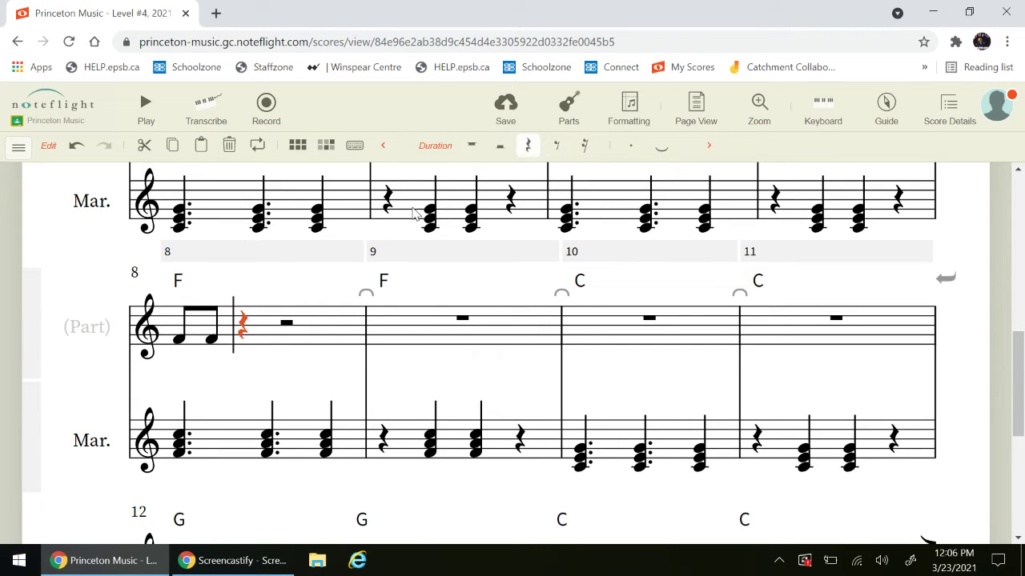
- Complete melody measure 8 with an eighth rest, an eighth note C, a quarter note A and a quarter note high F
left_click(557, 146)
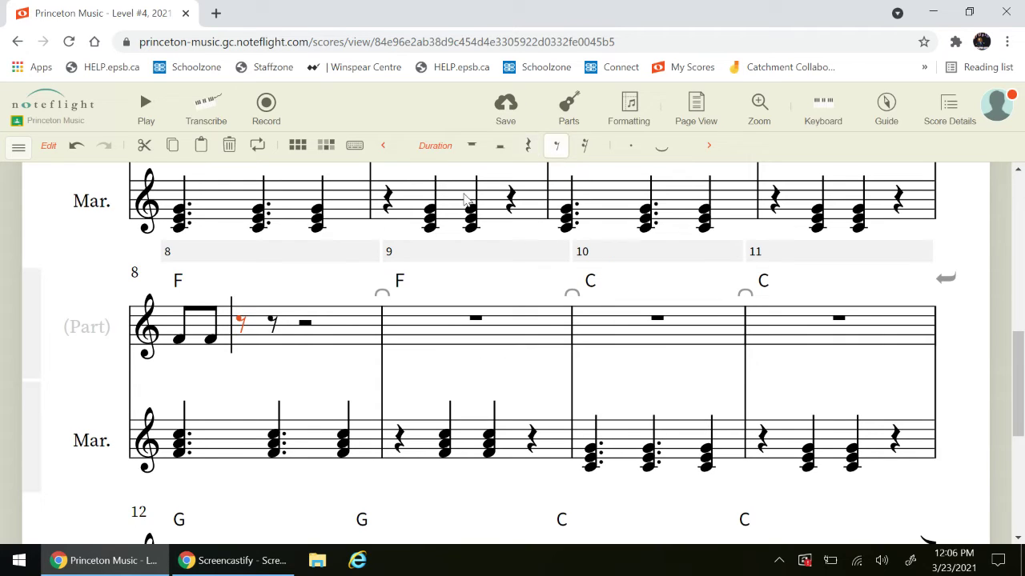
left_click(274, 323)
left_click(274, 323)
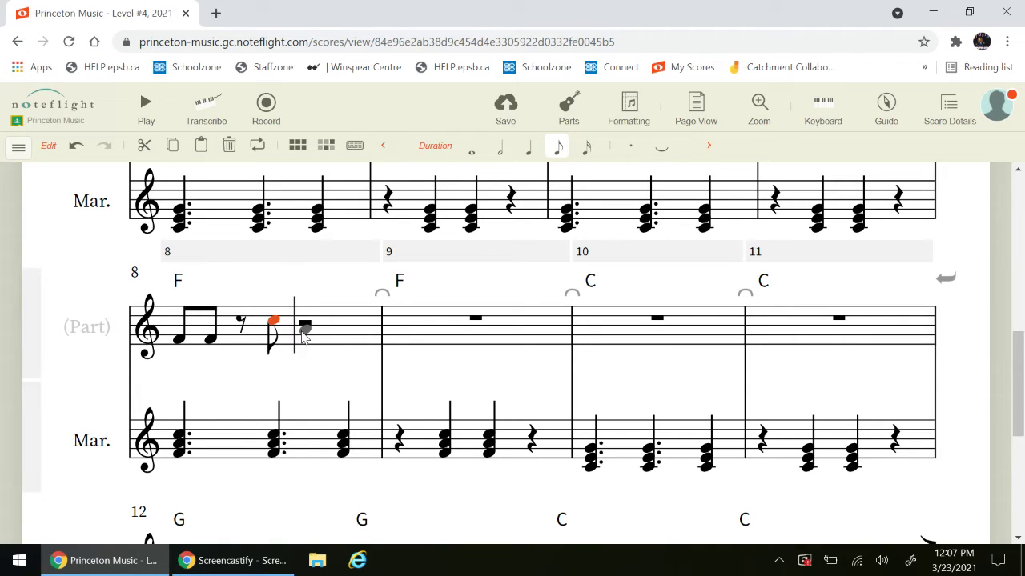
left_click(303, 333)
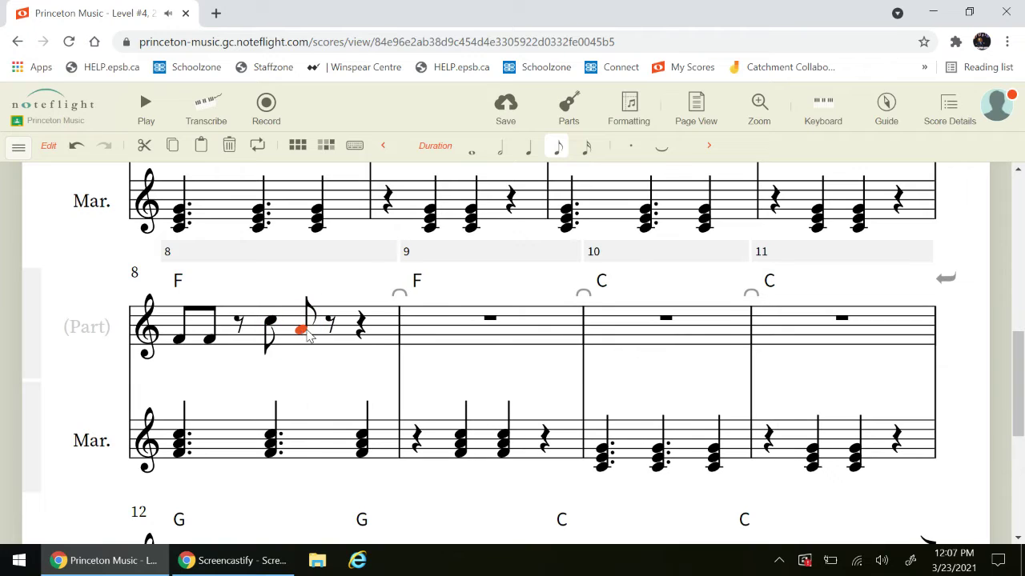
left_click(528, 147)
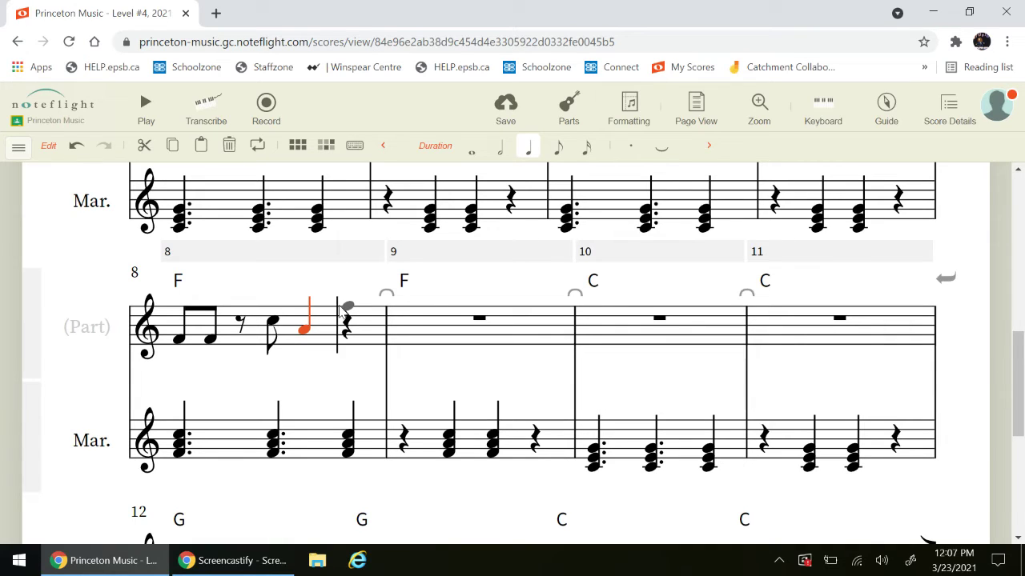
left_click(344, 311)
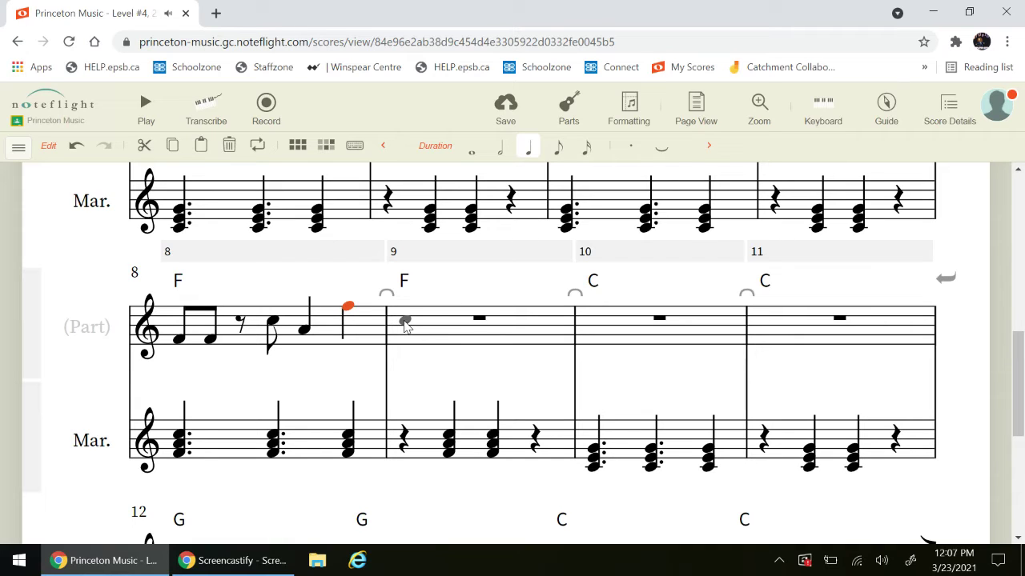
- Fill melody measure 9 with two eighth notes on C, a quarter note A and a quarter note low F, leaving beat four as a rest
left_click(406, 322)
left_click(558, 145)
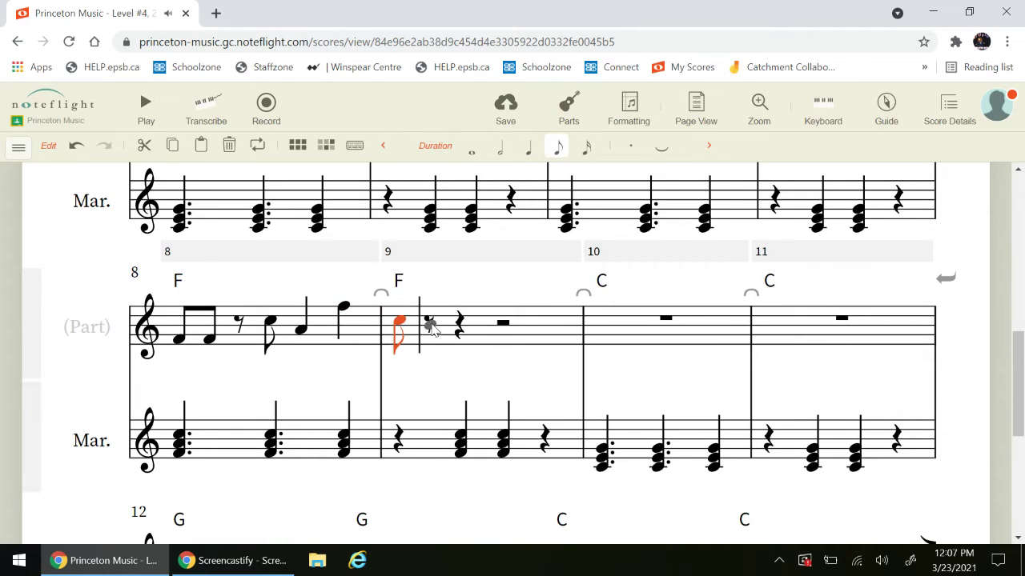
left_click(430, 323)
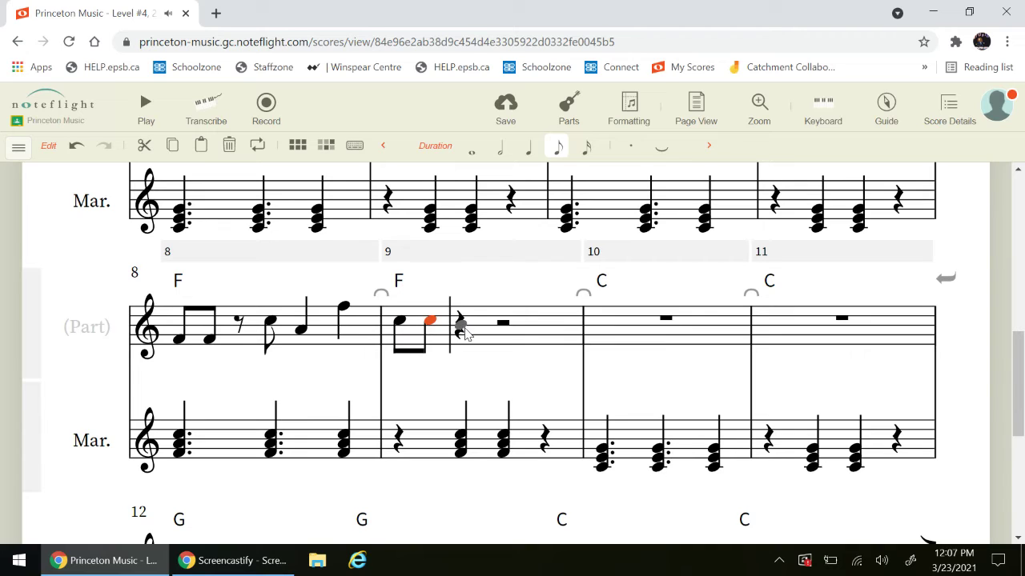
left_click(462, 328)
left_click(528, 146)
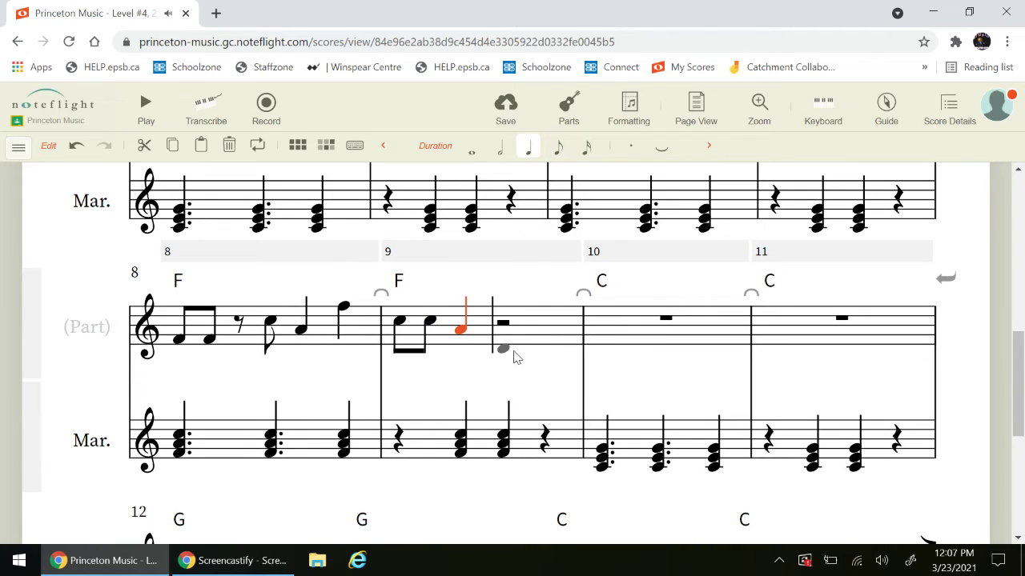
left_click(509, 346)
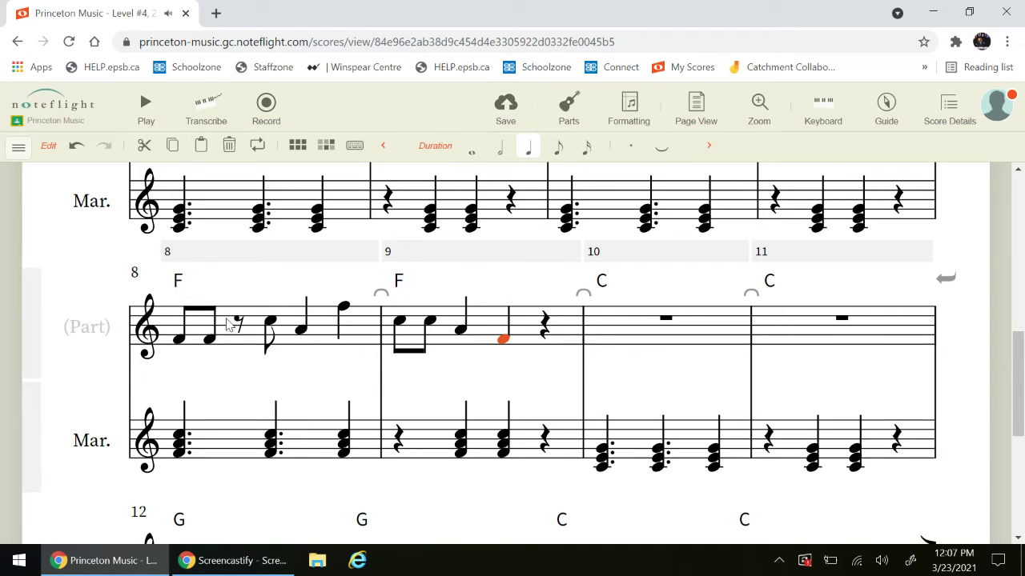
- Play back the new F chord melody twice from the first note of measure 8, stopping after each listen
left_click(180, 340)
left_click(145, 104)
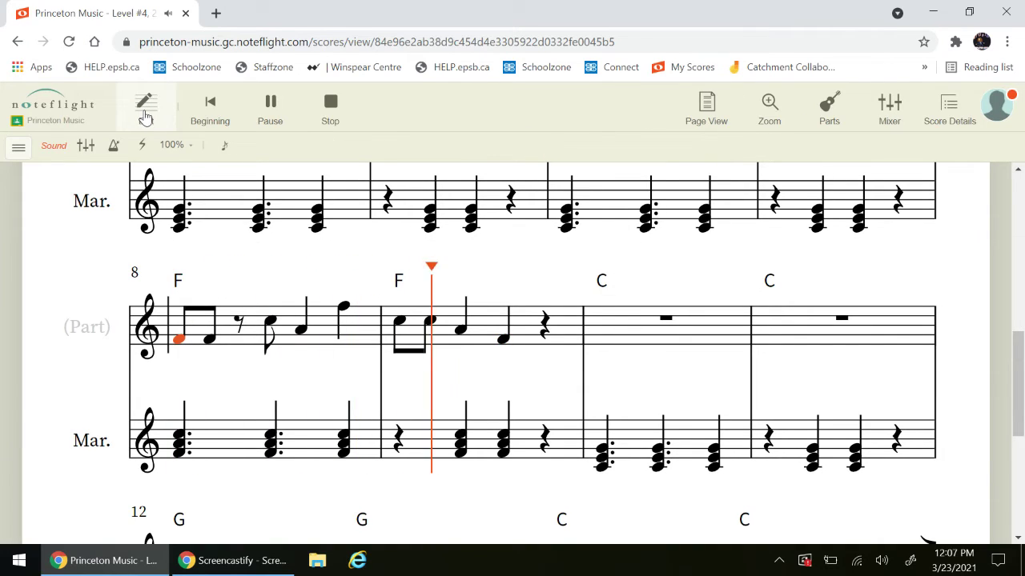
left_click(330, 103)
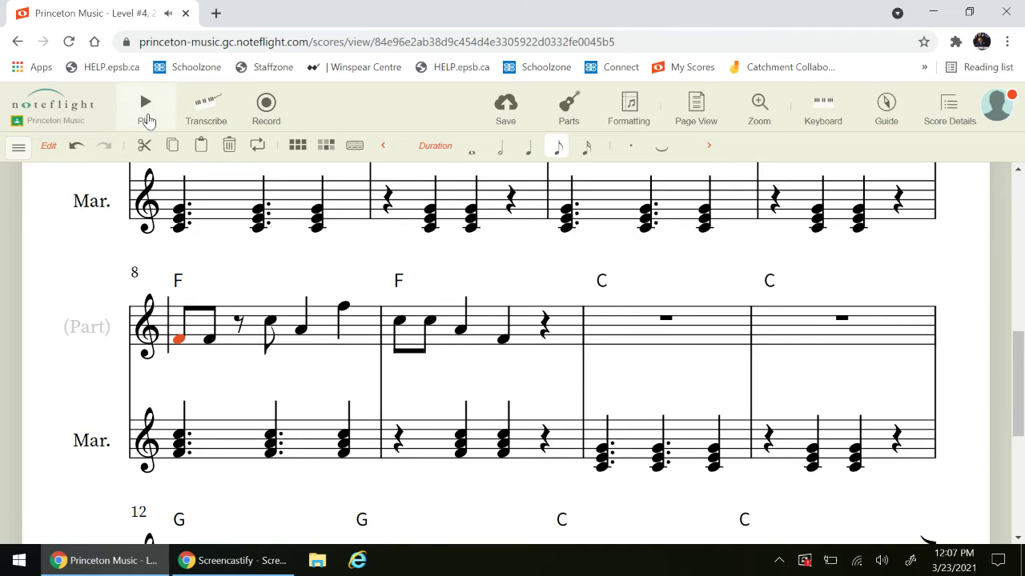
left_click(146, 104)
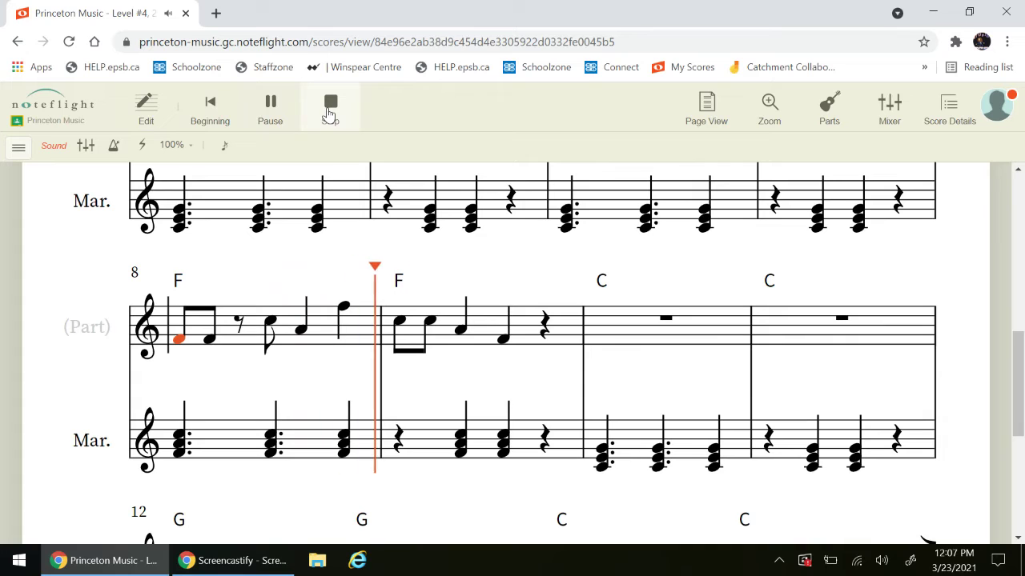
left_click(330, 112)
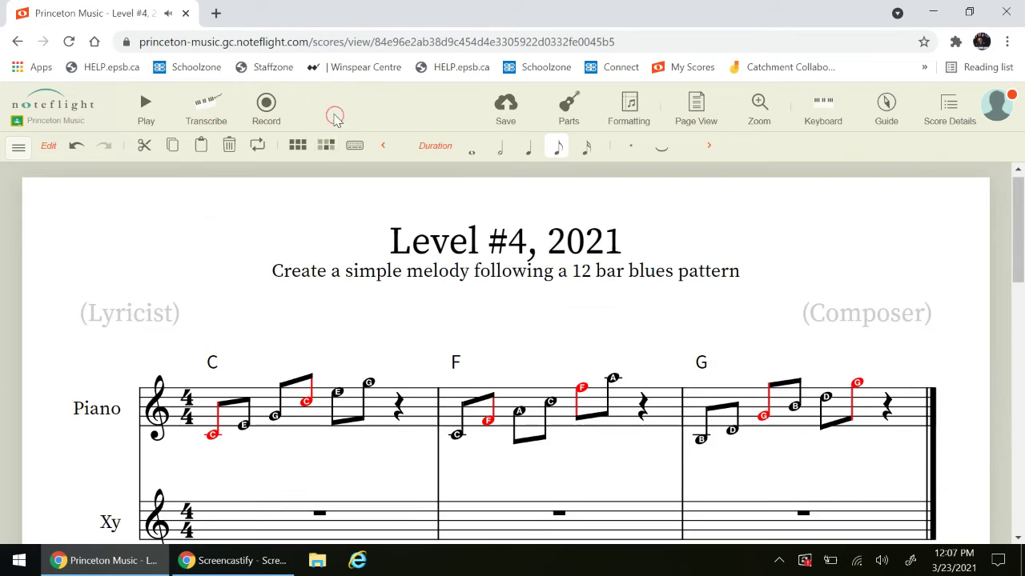
- Play back the melody from the first note of measure 4 and stop it in measure 5
scroll(224, 353, "down", 5)
left_click(179, 273)
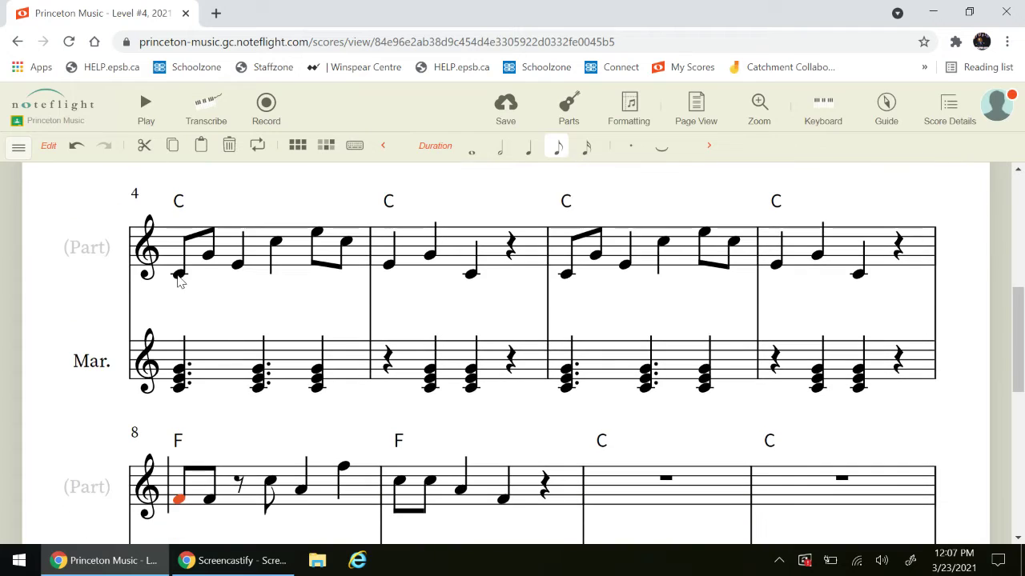
left_click(144, 106)
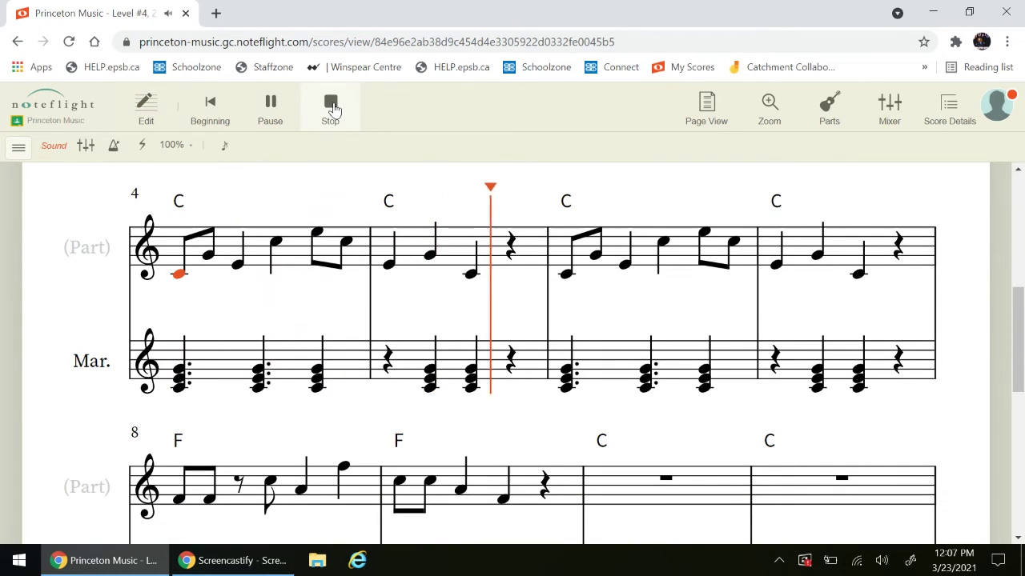
right_click(331, 108)
left_click(331, 109)
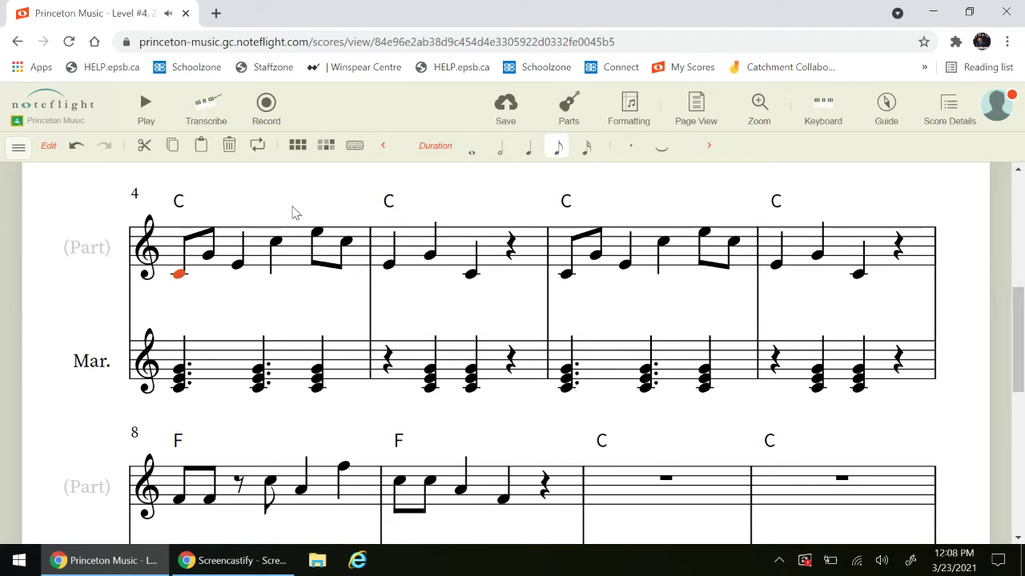
- Copy melody measures 6 and 7, paste them at measure 10 to fill measures 10 and 11, and clear the selection
scroll(293, 212, "down", 1)
scroll(293, 212, "up", 1)
left_click(616, 250)
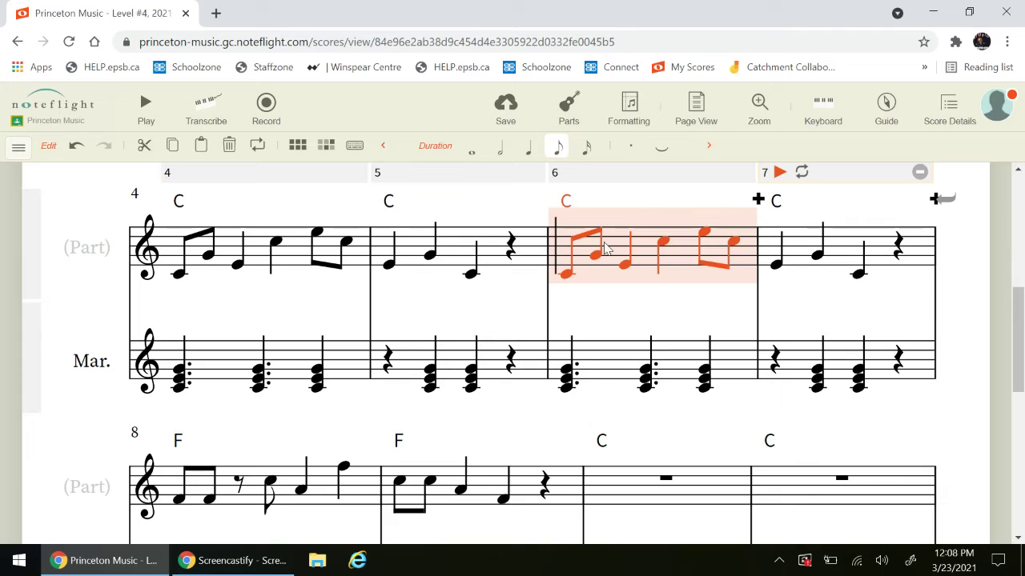
left_click(842, 253, "shift")
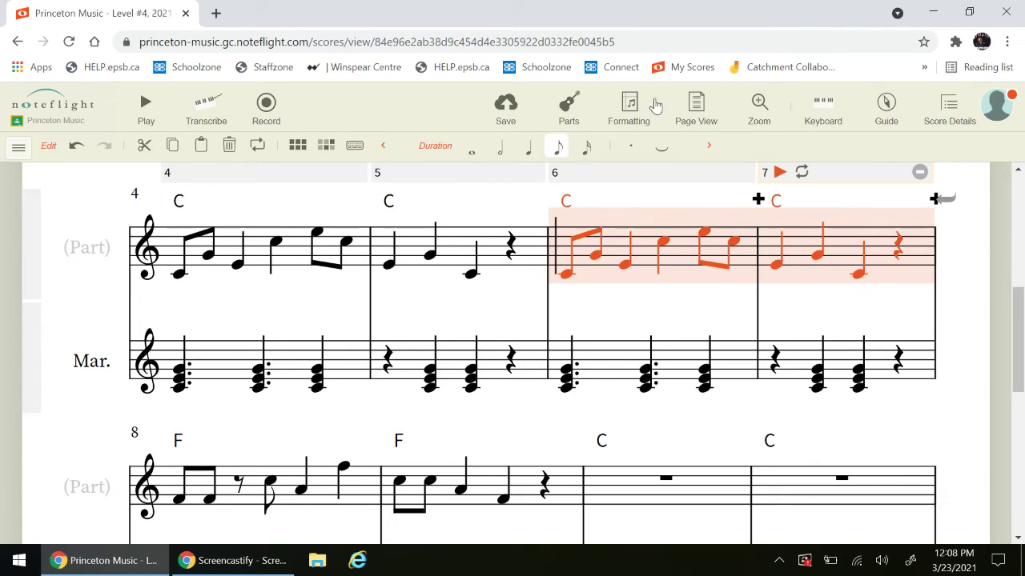
left_click(171, 145)
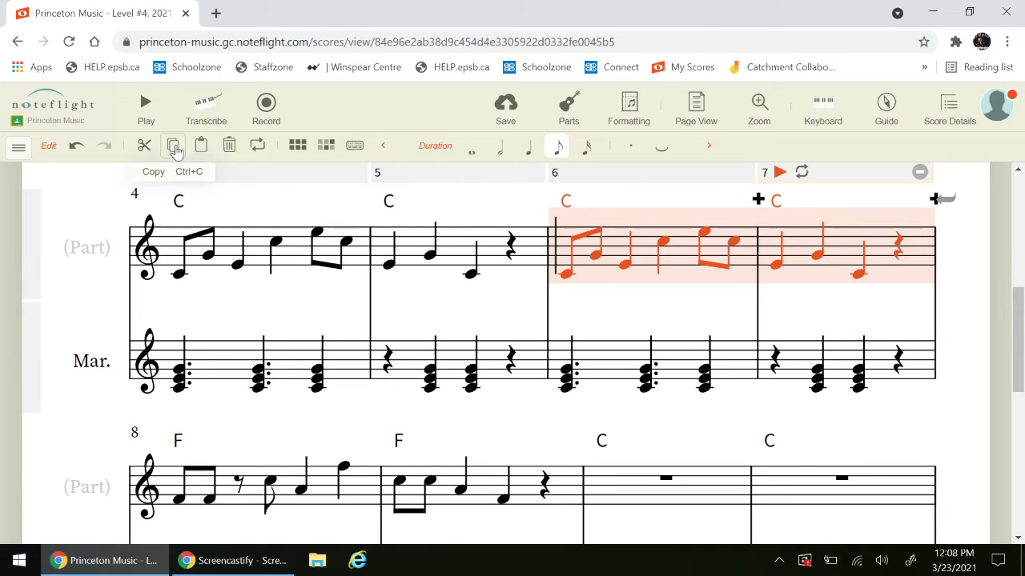
left_click(616, 490)
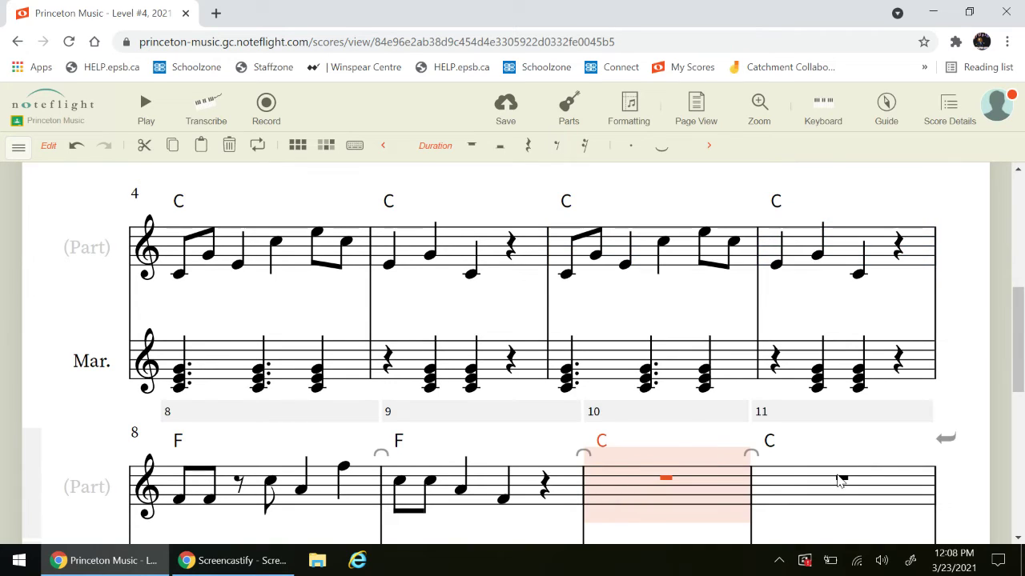
left_click(201, 153)
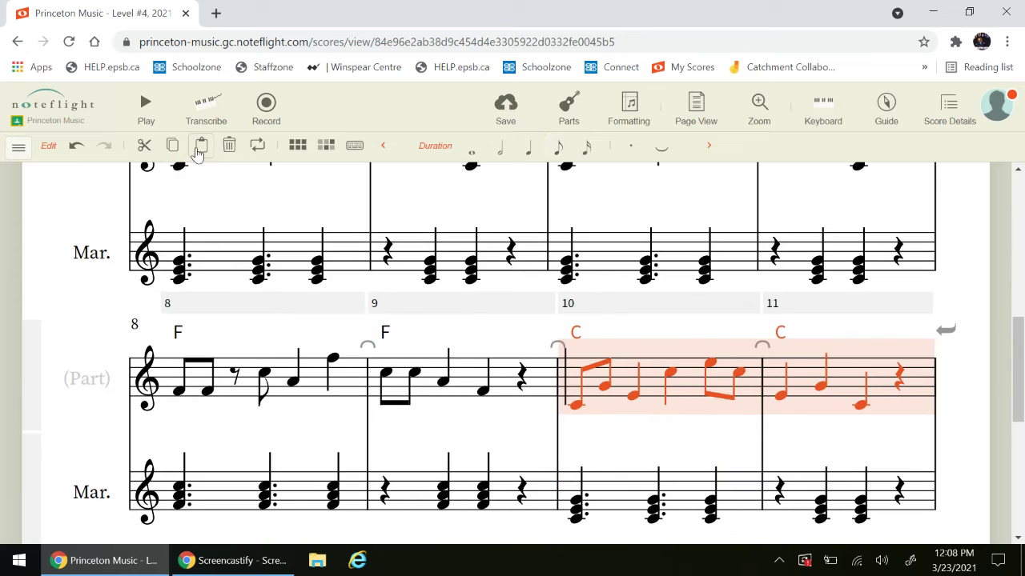
scroll(864, 380, "down", 2)
scroll(862, 381, "up", 2)
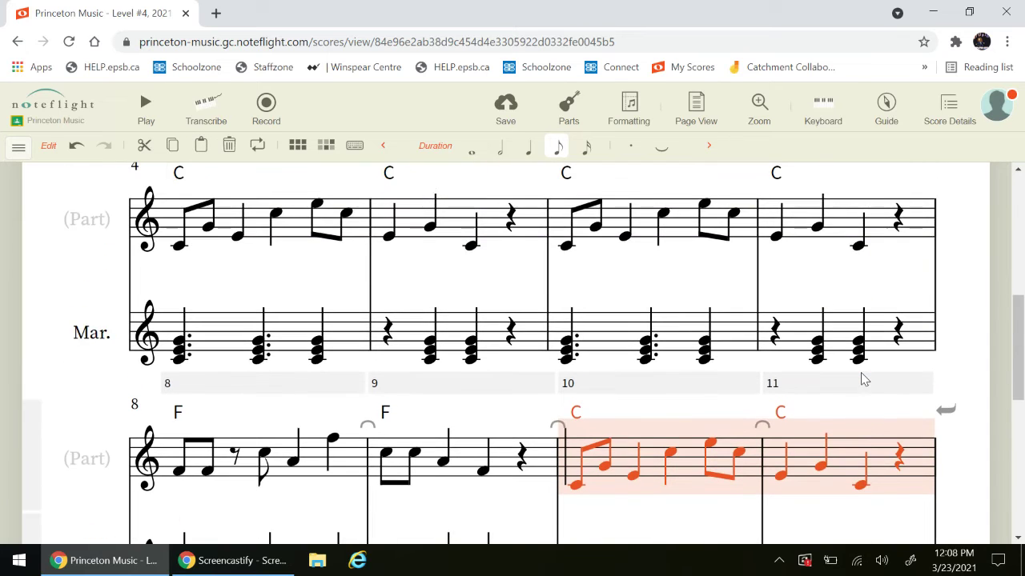
scroll(863, 380, "down", 2)
scroll(863, 381, "up", 1)
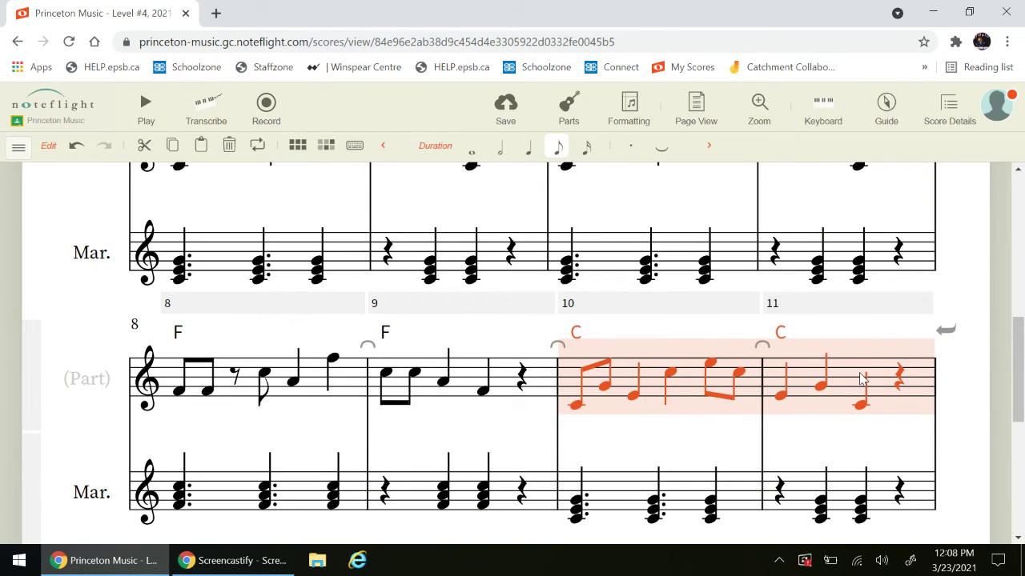
left_click(967, 286)
- Fill melody measure 12 with eighth notes G and B, a quarter note G and two quarter notes on D
scroll(969, 286, "down", 4)
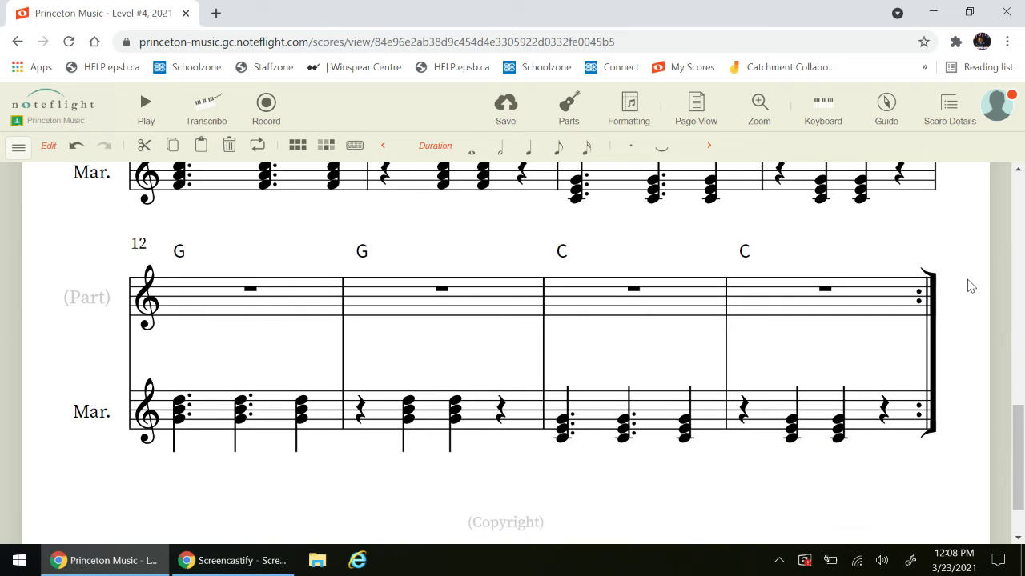
scroll(967, 286, "up", 3)
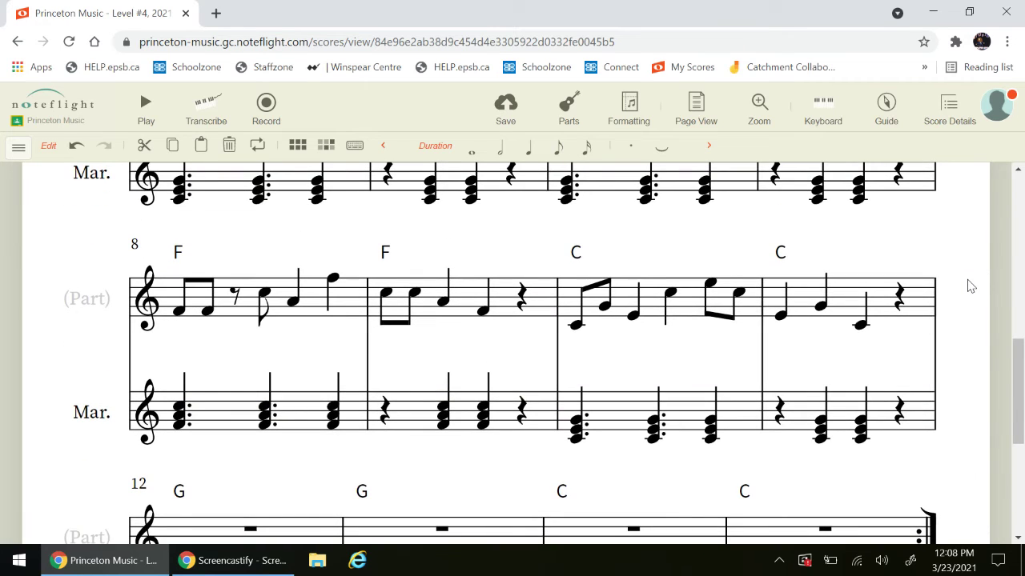
scroll(967, 285, "up", 1)
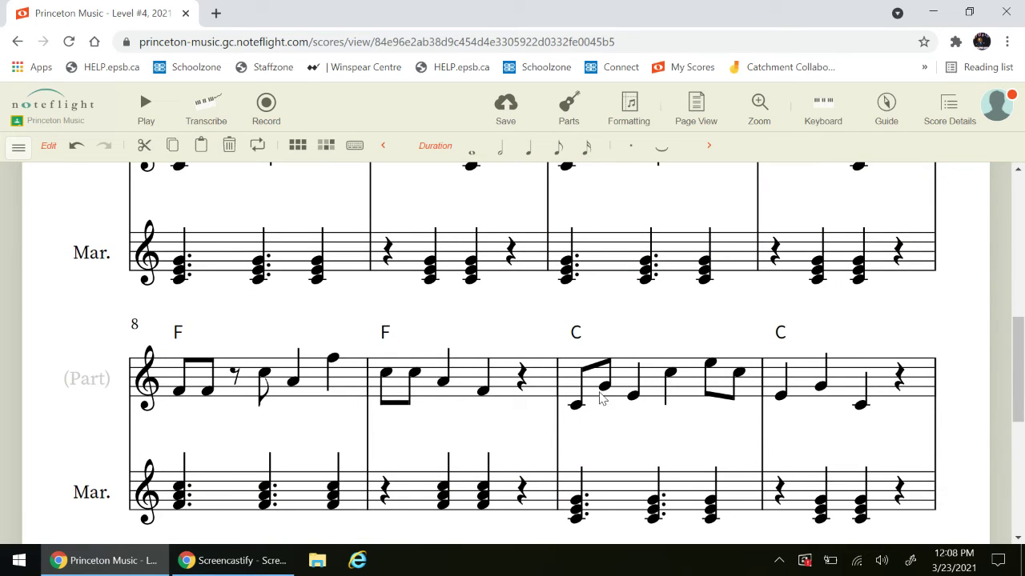
scroll(587, 406, "down", 4)
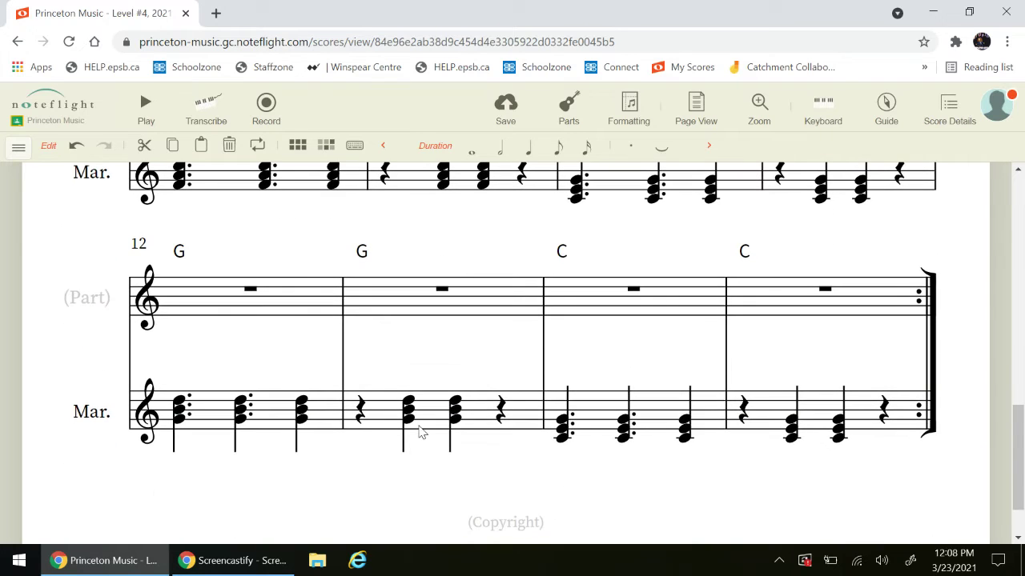
scroll(304, 313, "up", 10)
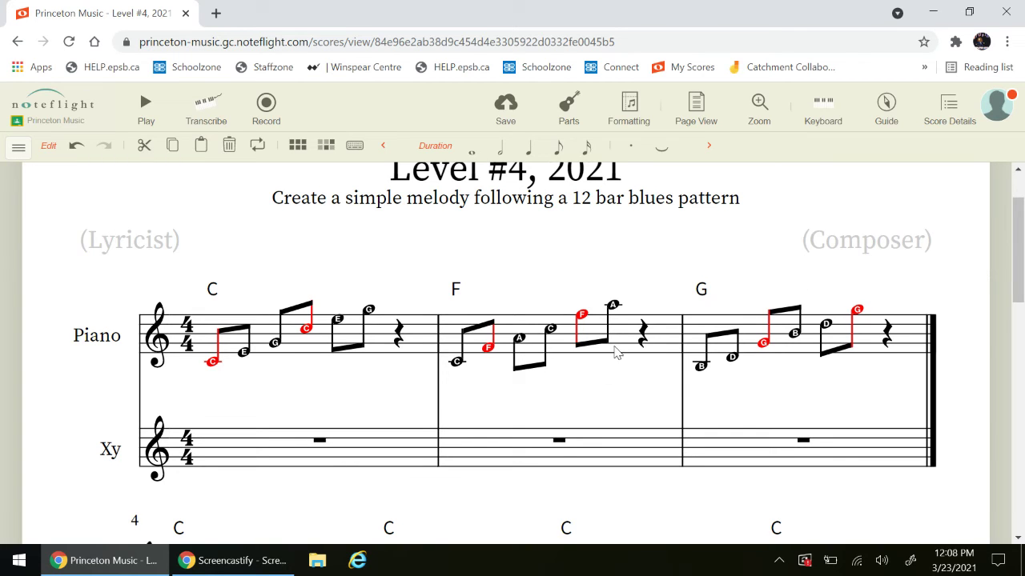
scroll(616, 352, "down", 10)
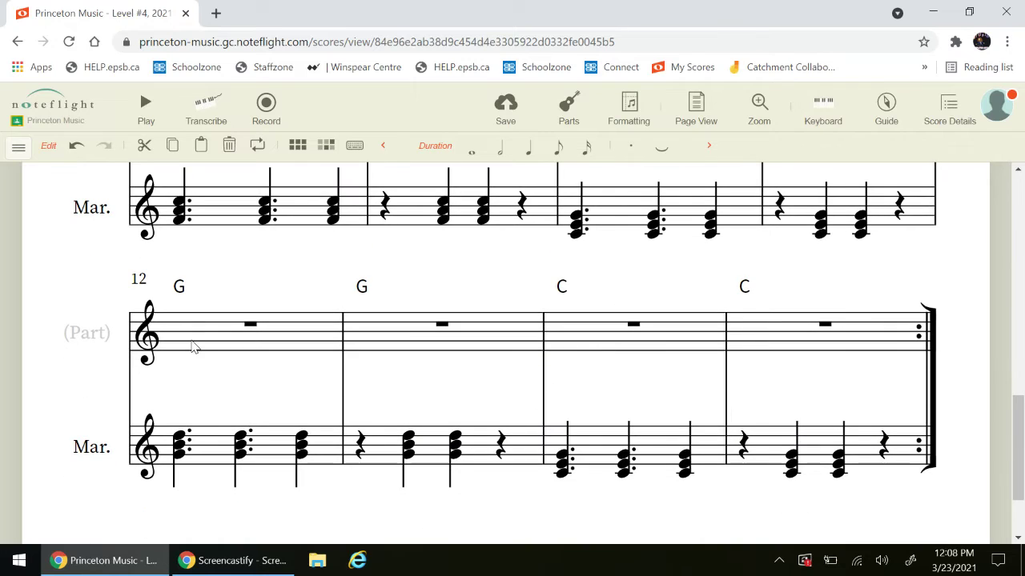
left_click(184, 347)
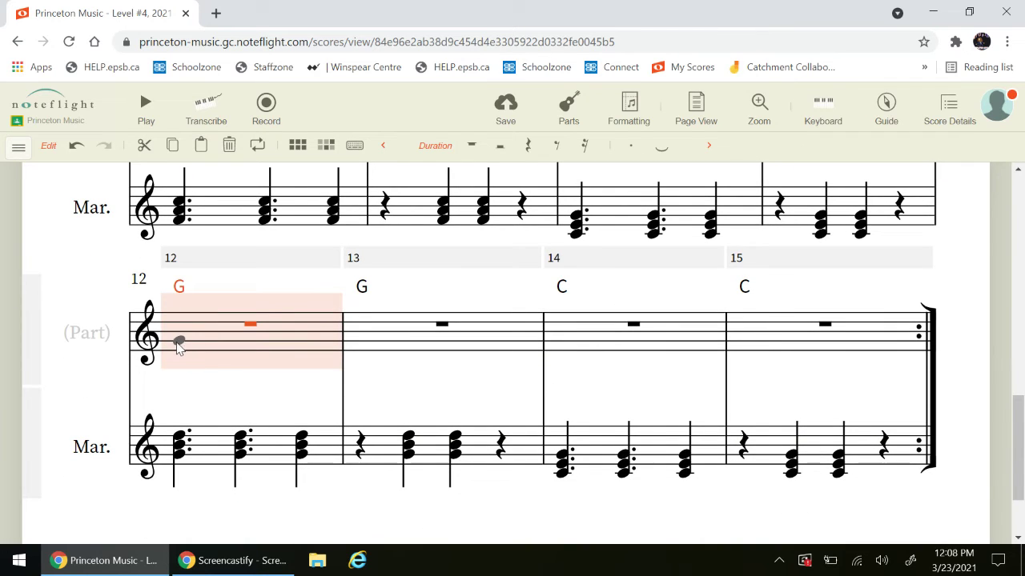
left_click(178, 343)
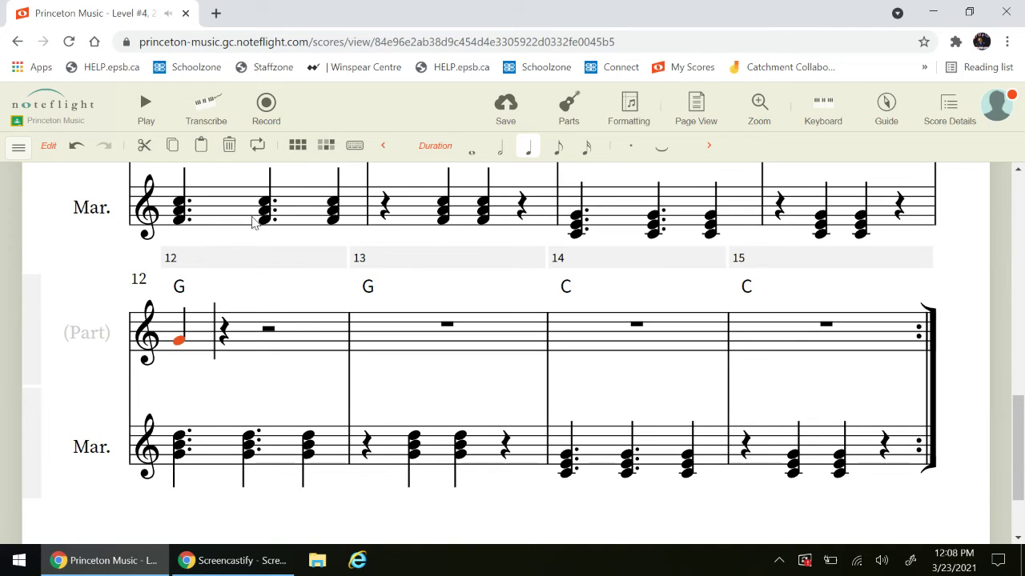
left_click(554, 152)
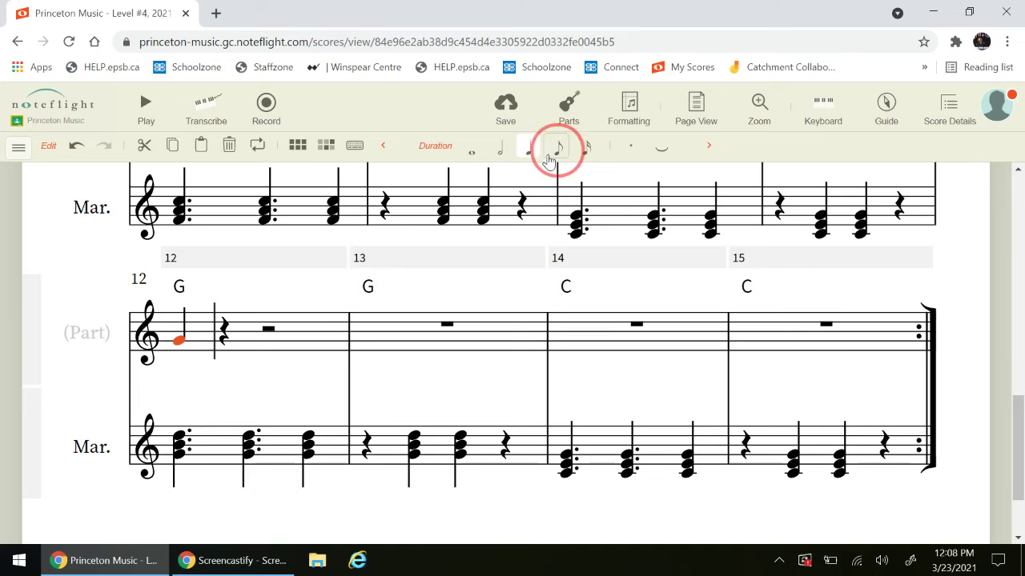
left_click(212, 331)
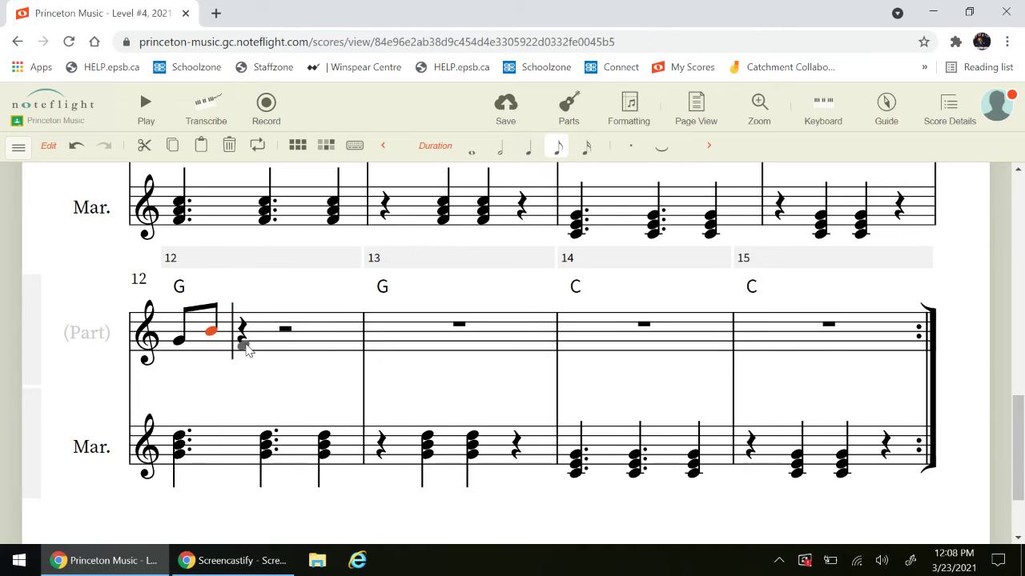
left_click(243, 344)
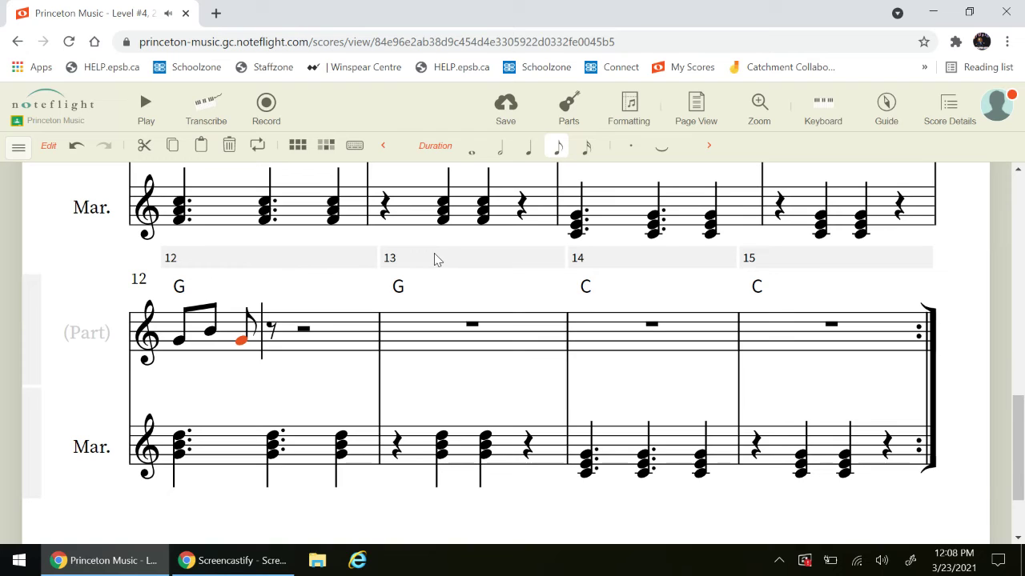
left_click(528, 146)
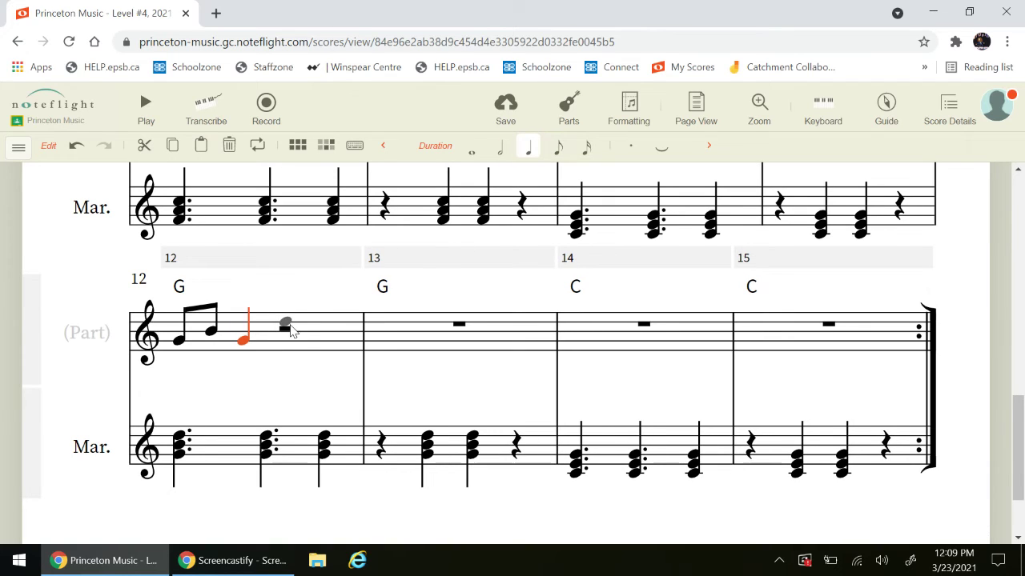
left_click(291, 328)
left_click(332, 326)
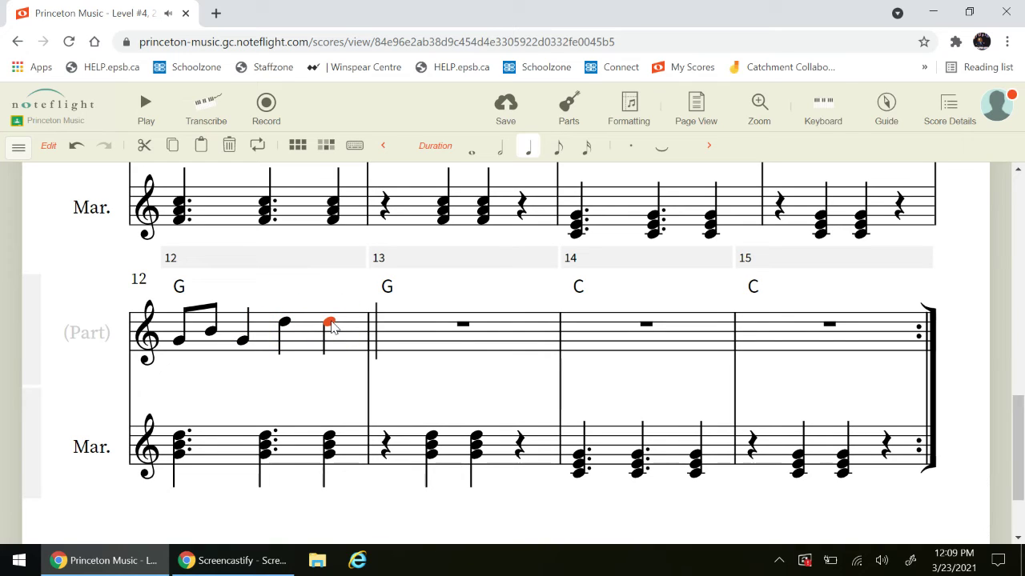
- Fill melody measure 13 with two high G eighth notes, an eighth rest, an eighth note D, a quarter note B and a quarter note low G
left_click(393, 313)
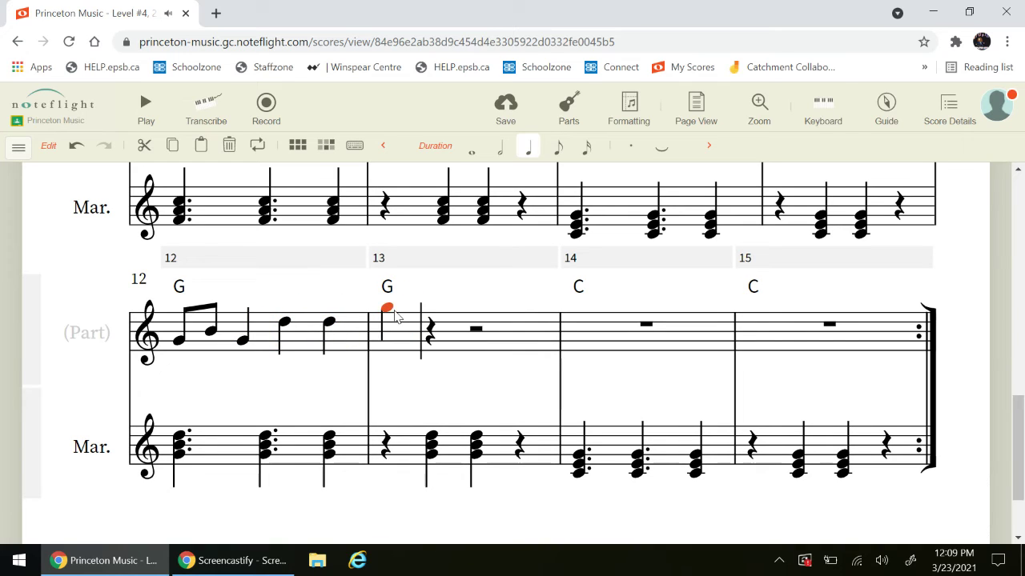
left_click(559, 148)
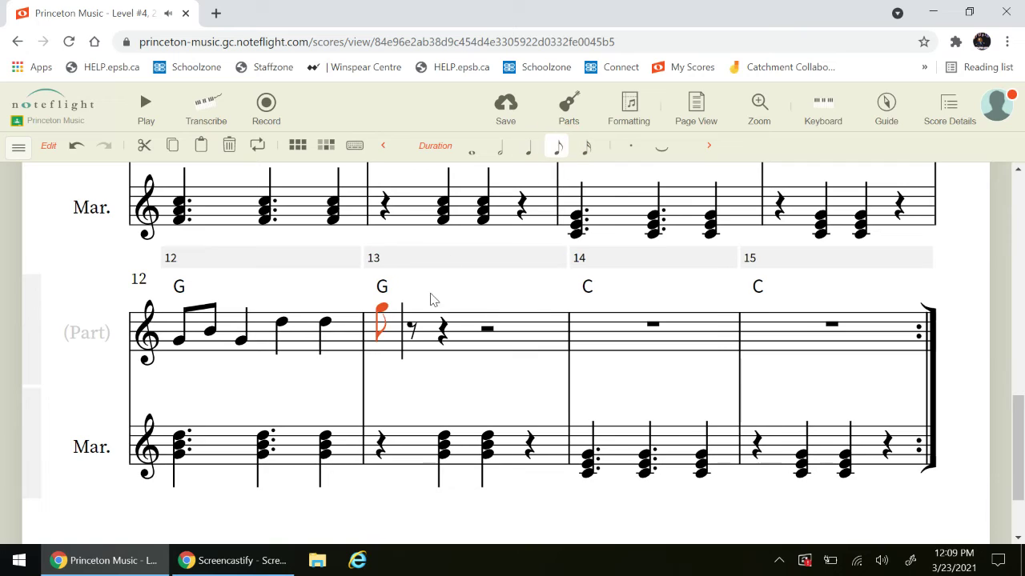
left_click(412, 308)
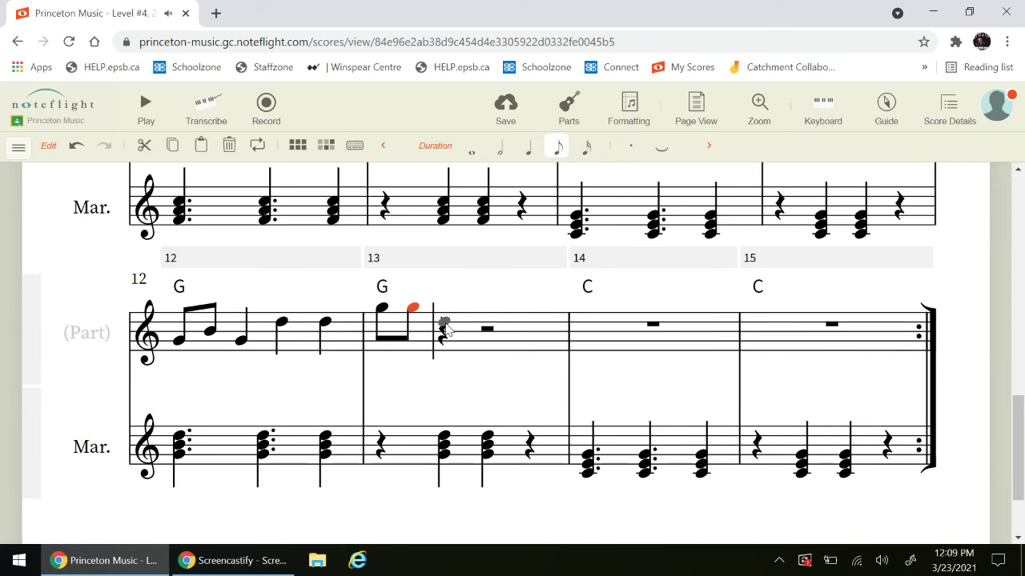
left_click(444, 323)
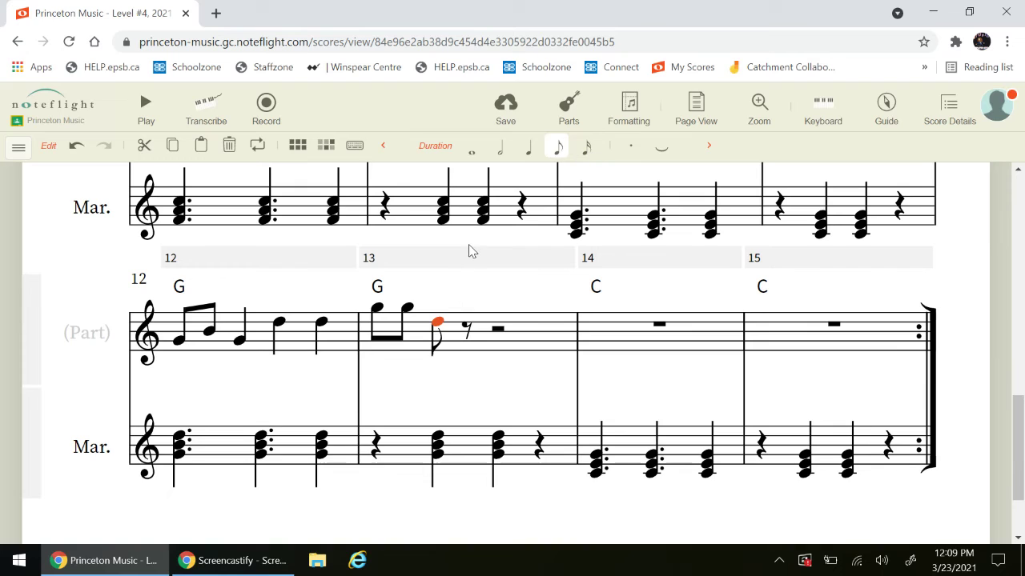
key("r")
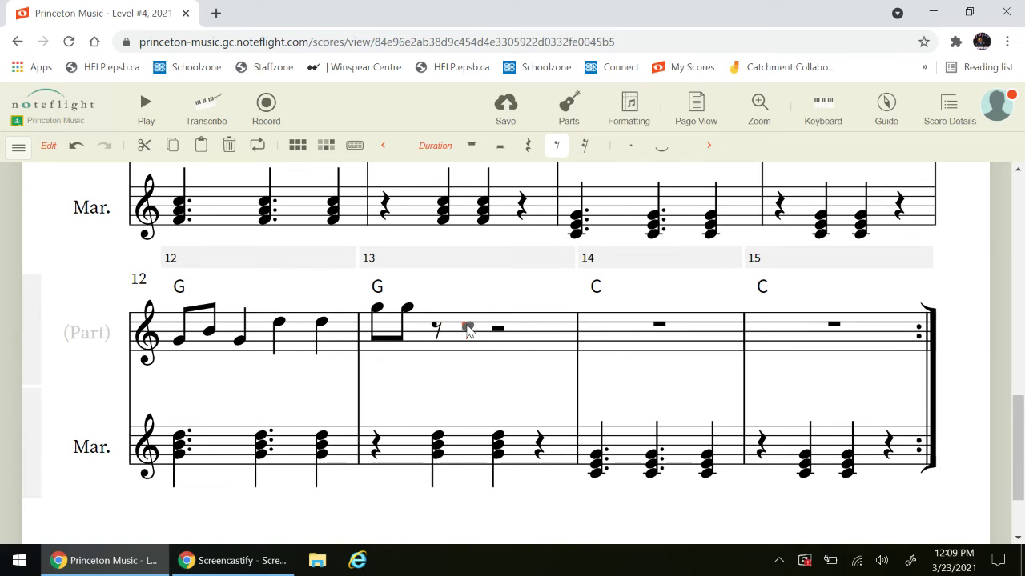
left_click(467, 324)
left_click(506, 332)
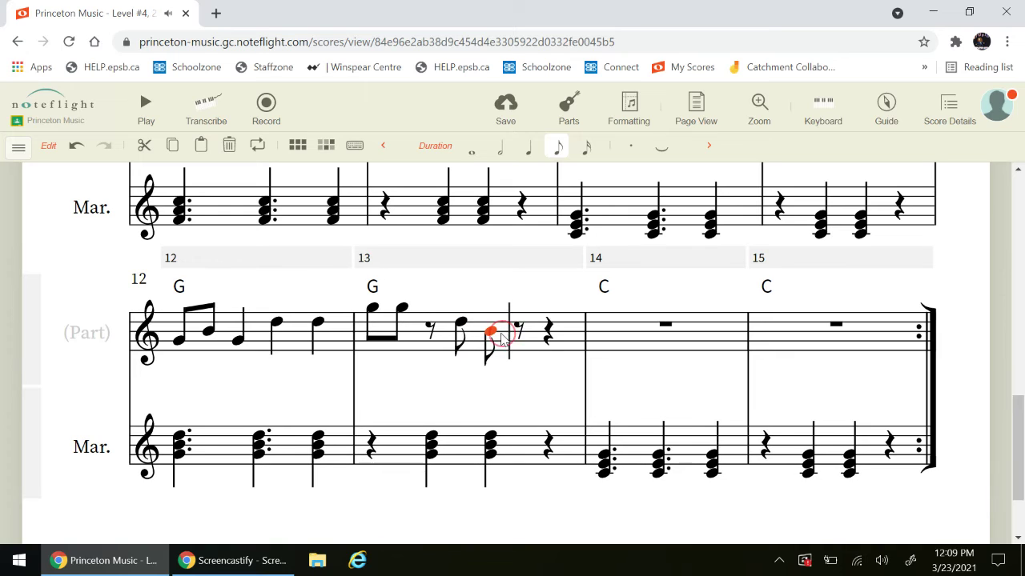
left_click(529, 152)
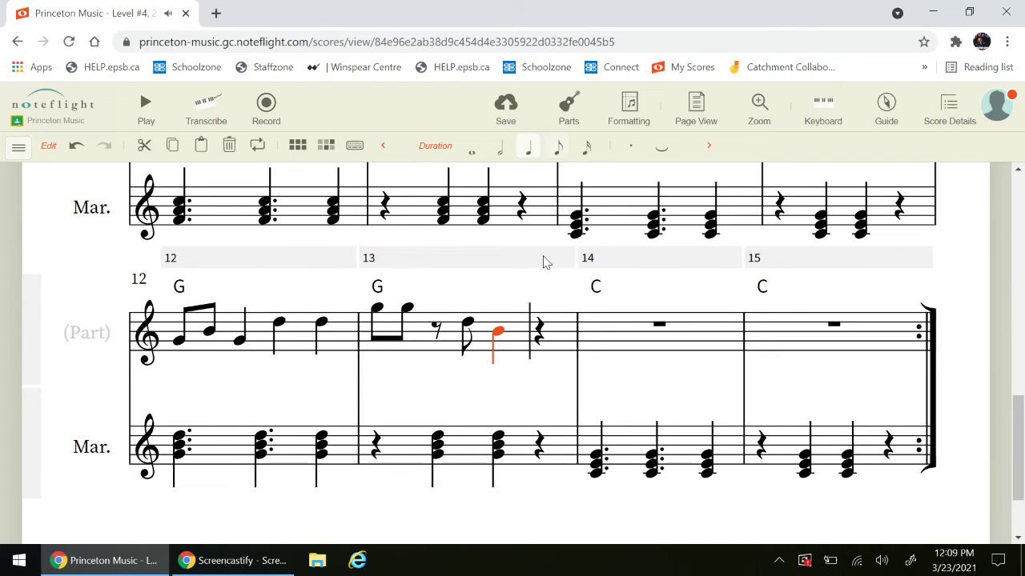
left_click(540, 336)
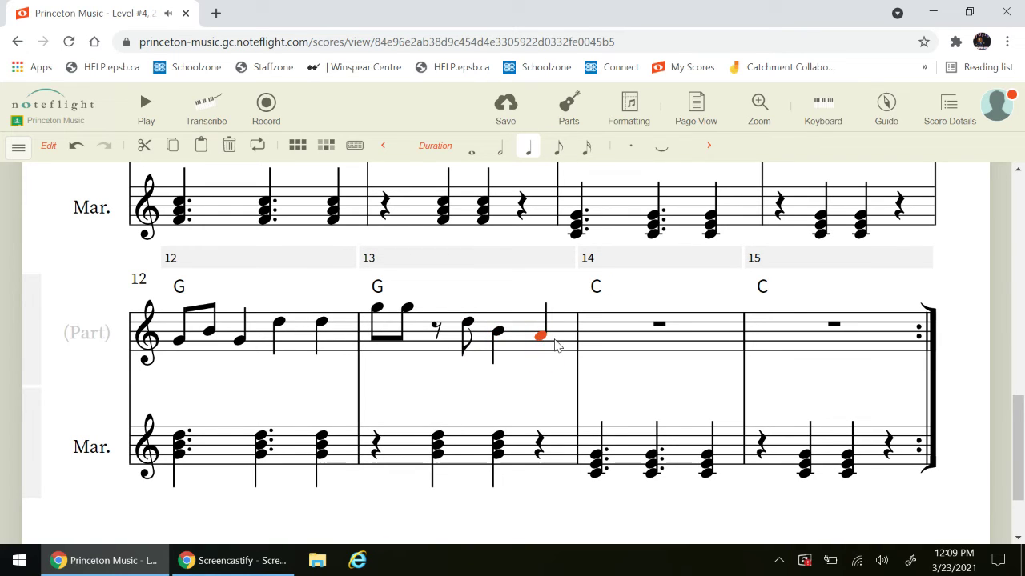
- Try replacing the quarter note D on beat three of melody measure 12 with an eighth rest and an eighth note D
left_click(241, 341)
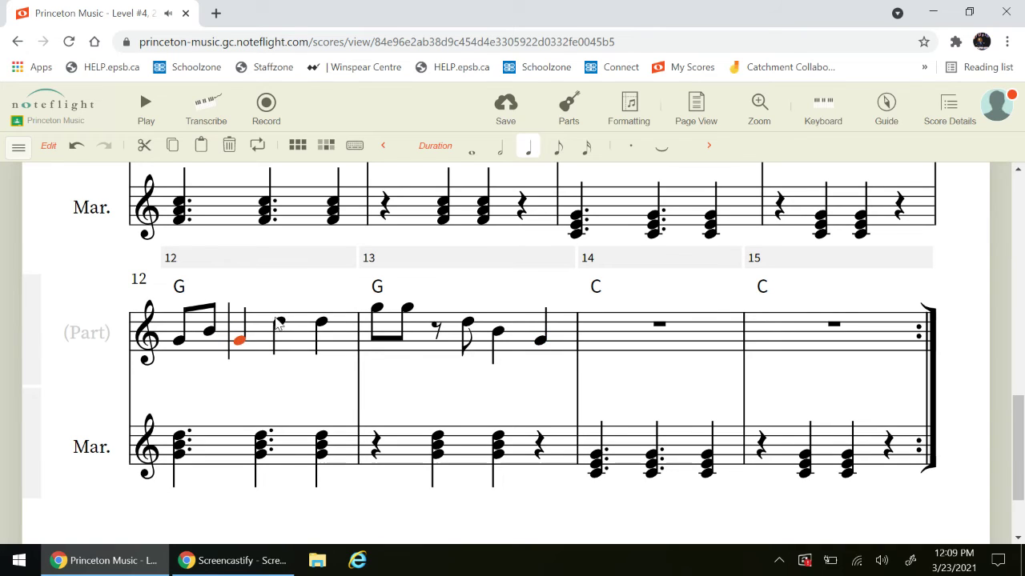
left_click(279, 322)
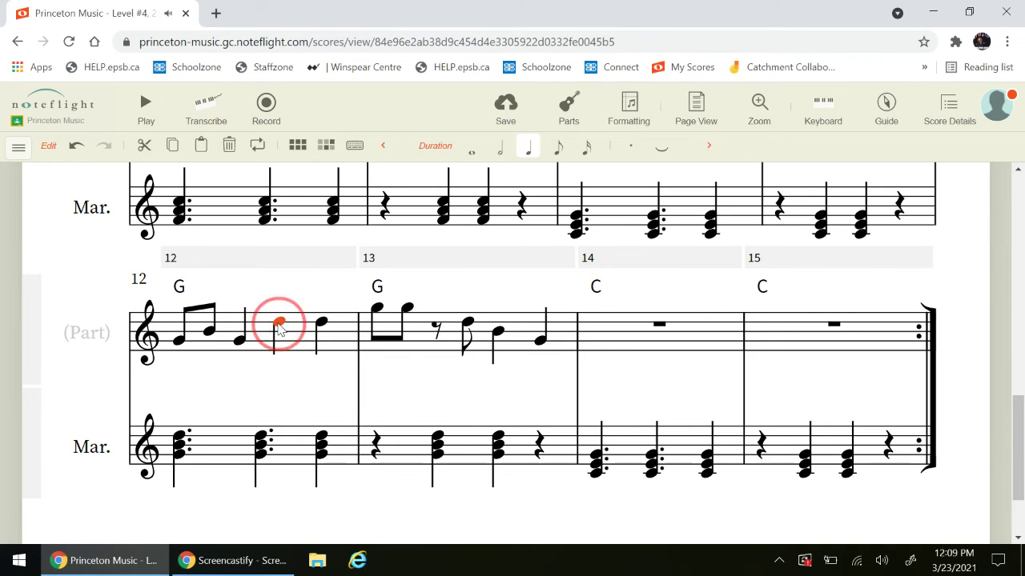
left_click(558, 150)
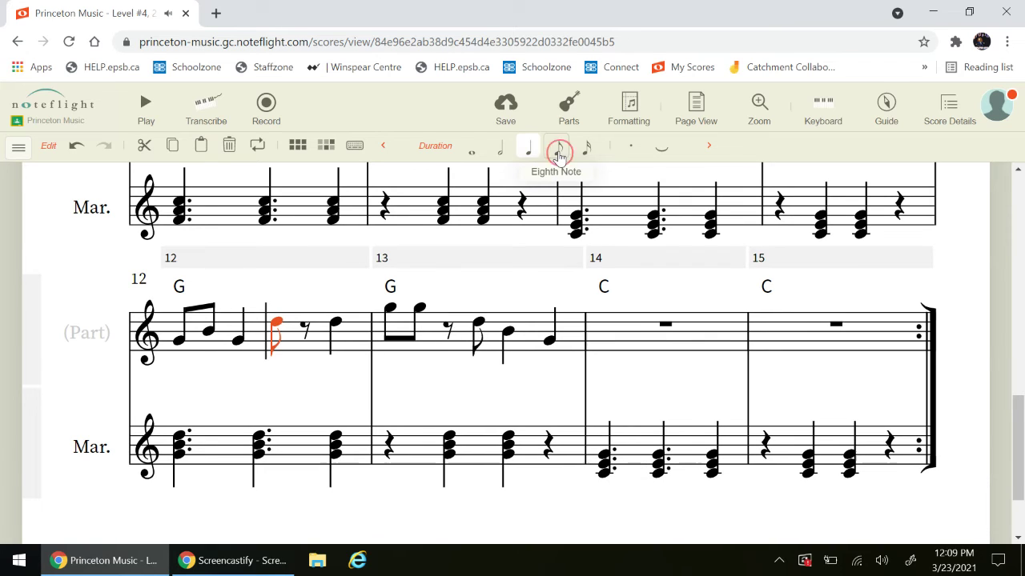
key("Delete")
left_click(310, 330)
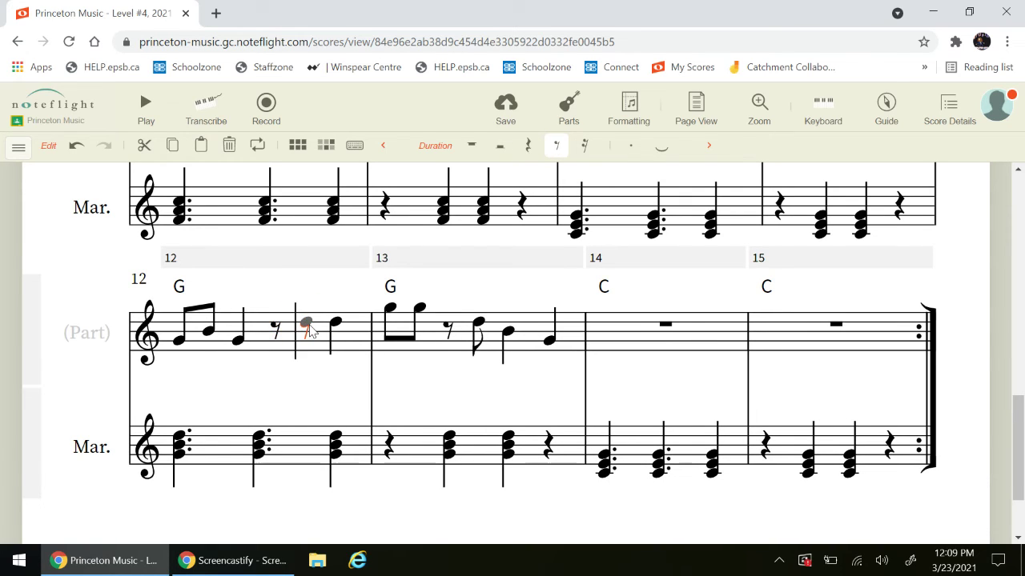
left_click(310, 330)
- Play back the G chord melody from the first note of measure 12 and stop it in measure 13
left_click(177, 340)
left_click(145, 103)
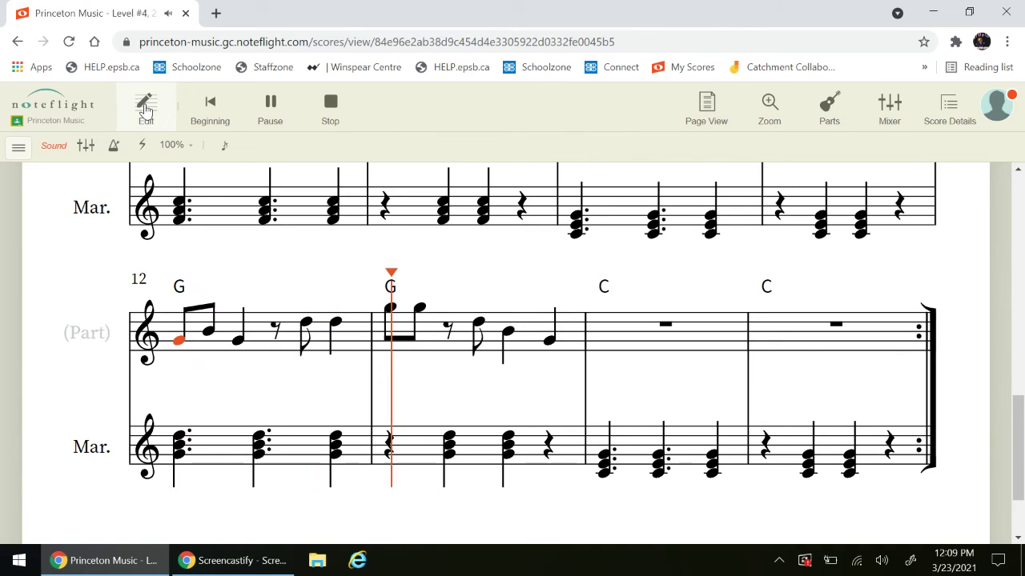
left_click(333, 109)
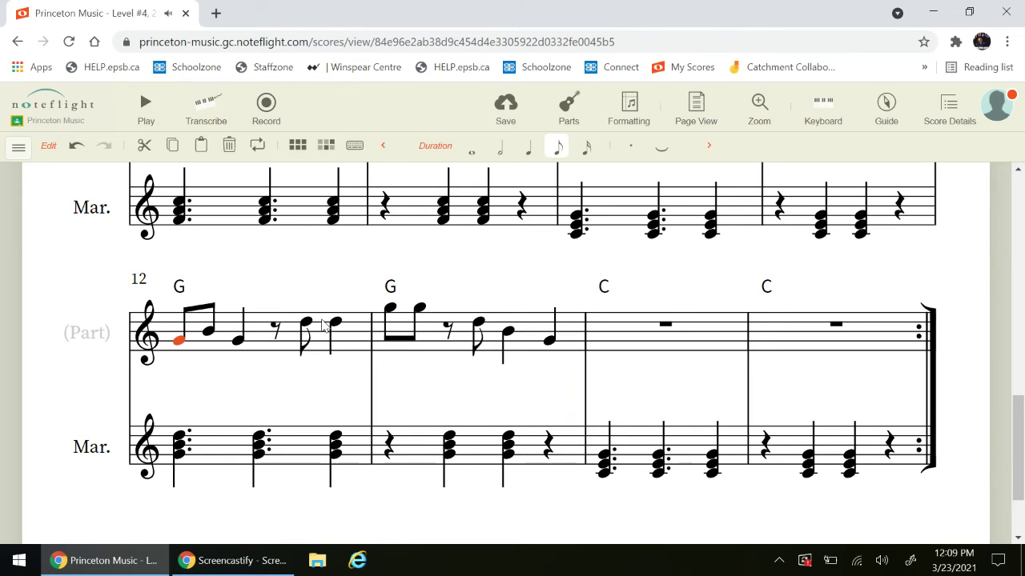
- Make beat three of melody measure 12 a quarter note D again, and play back measures 12 and 13 from the first note
left_click(277, 328)
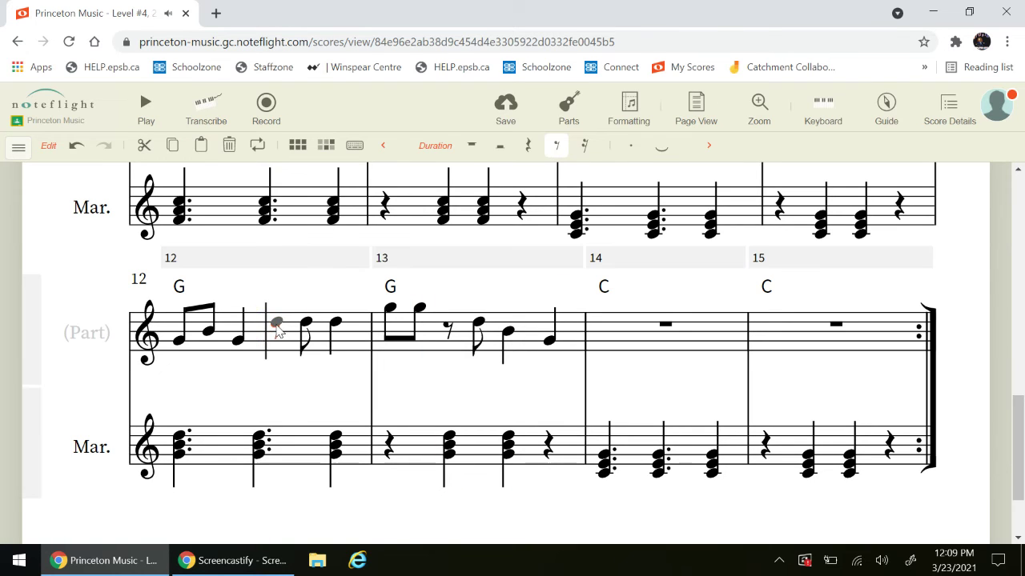
left_click(526, 150)
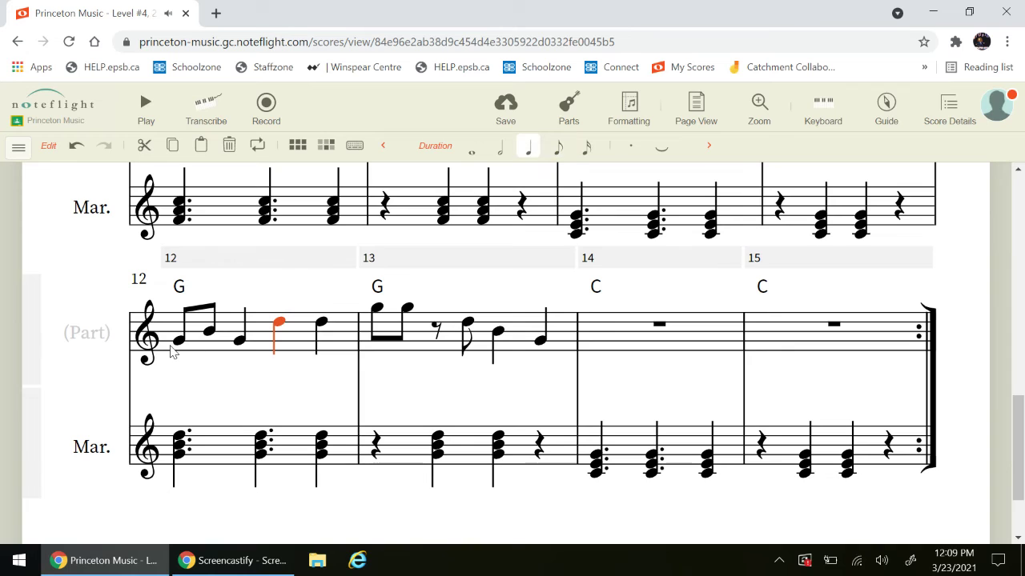
left_click(178, 339)
left_click(145, 104)
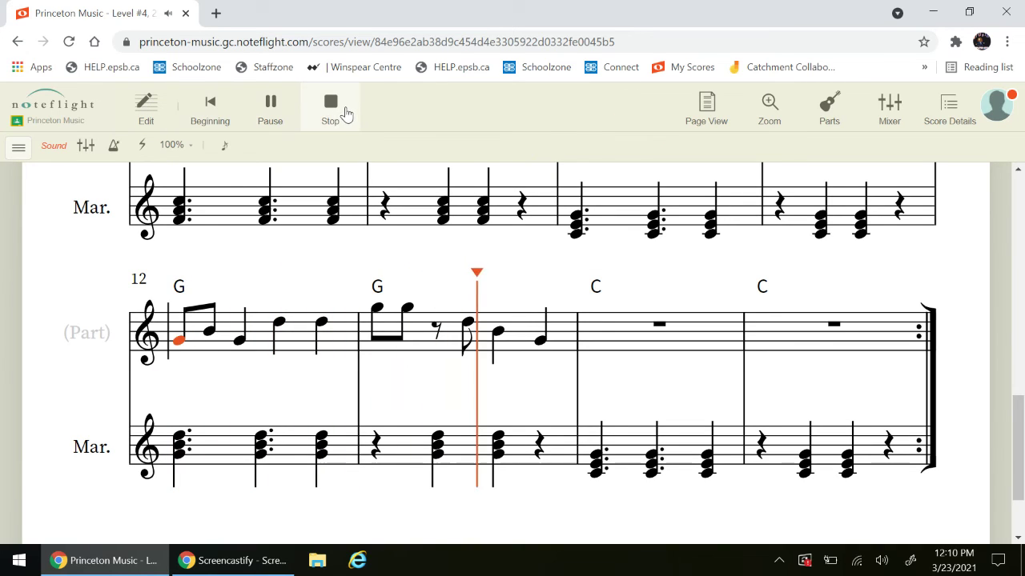
left_click(329, 107)
- Copy the C chord melody in measures 10 and 11 and paste it into melody measures 14 and 15
scroll(331, 328, "up", 2)
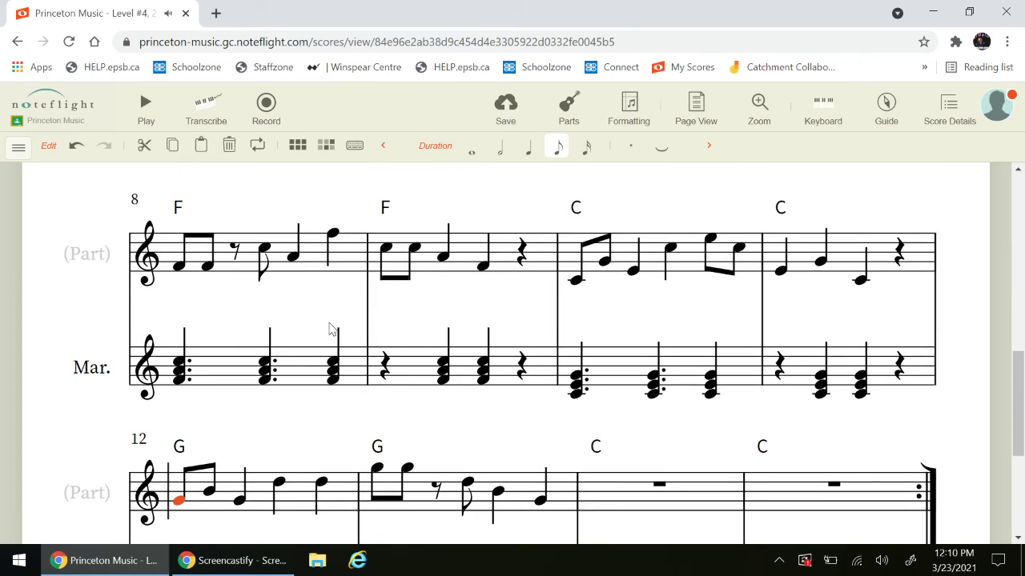
scroll(331, 329, "down", 1)
scroll(296, 360, "up", 2)
scroll(297, 353, "up", 3)
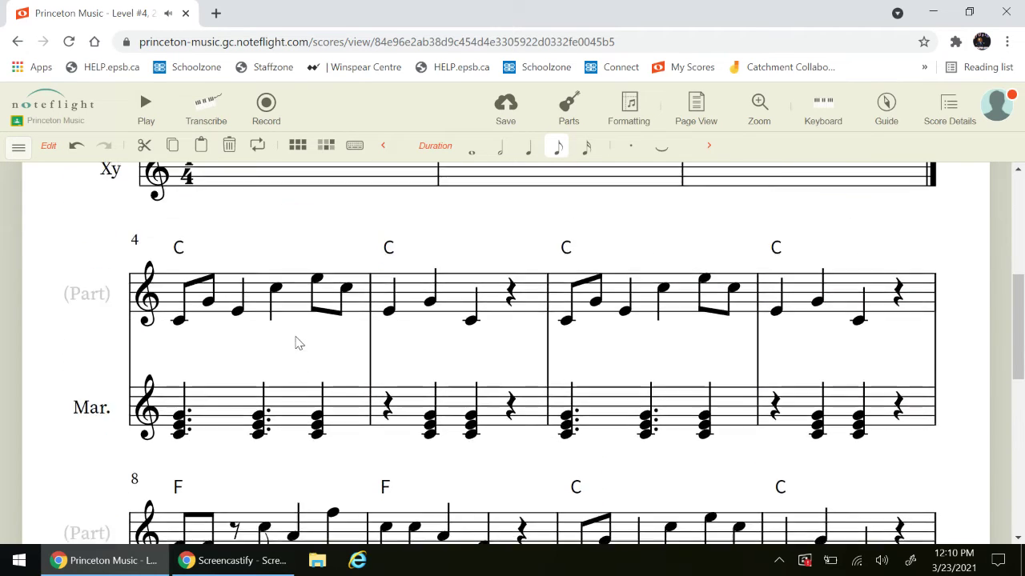
scroll(288, 344, "down", 3)
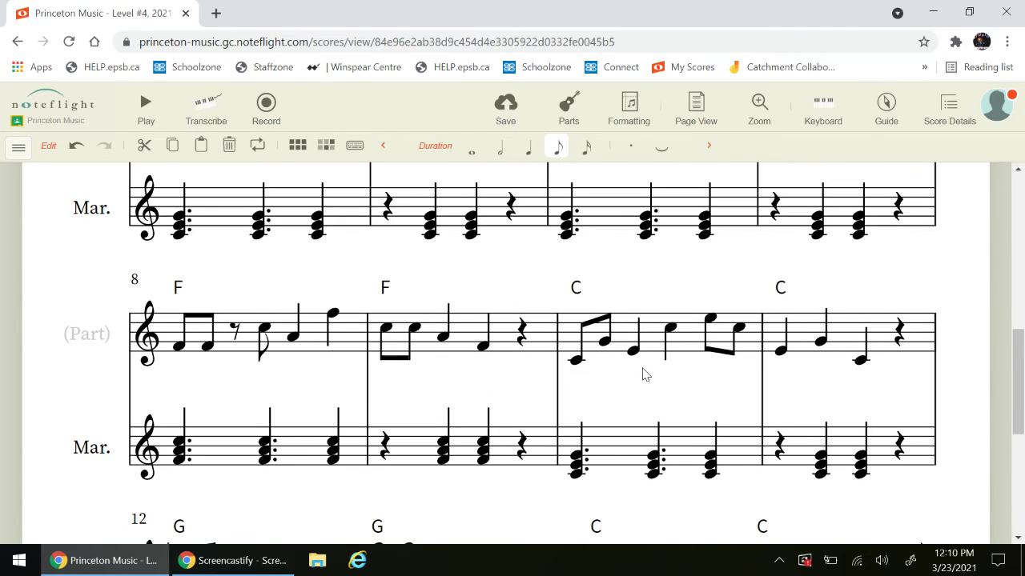
scroll(230, 432, "down", 1)
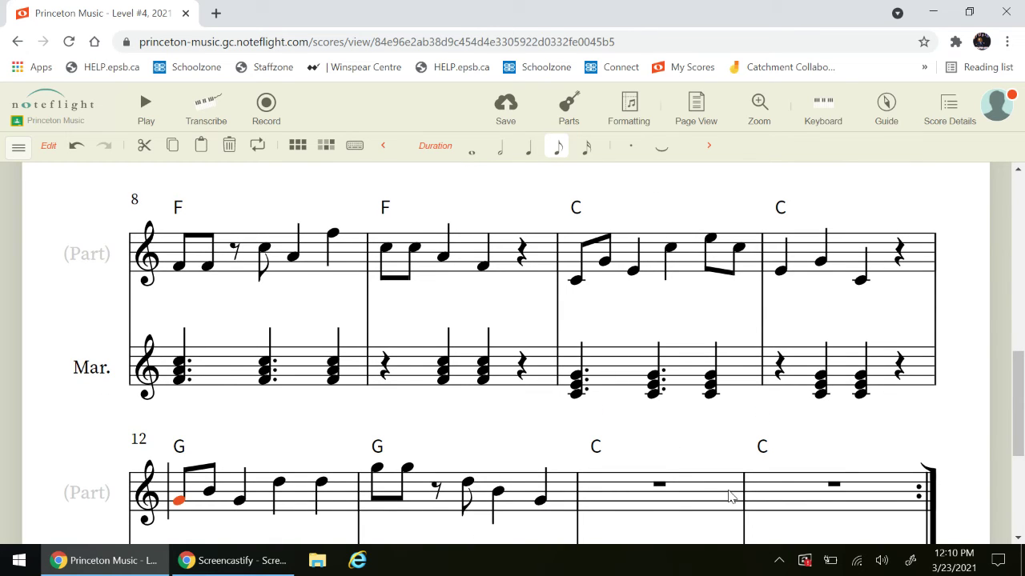
scroll(696, 392, "down", 1)
scroll(648, 313, "up", 2)
left_click(653, 338)
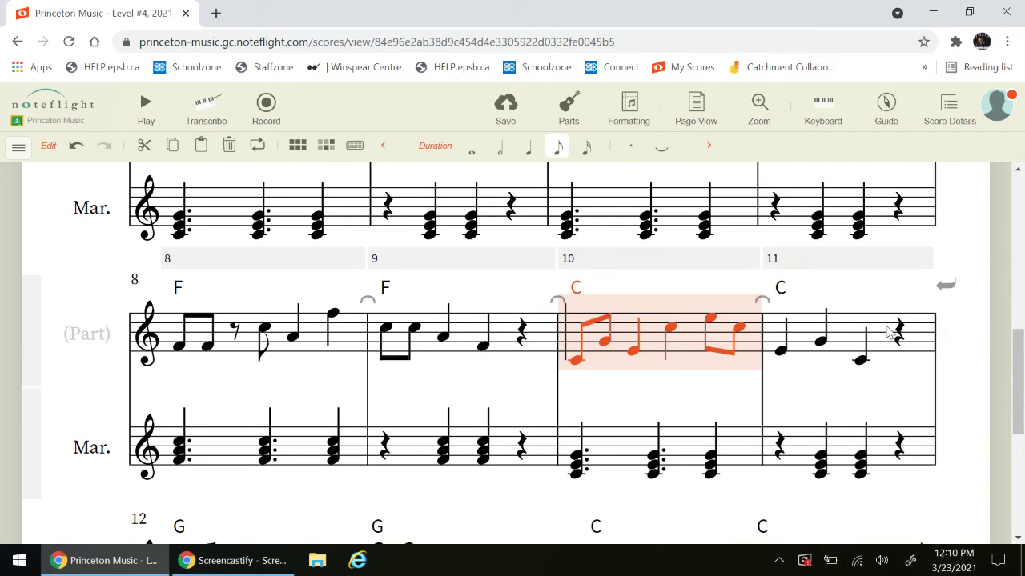
left_click(848, 340, "shift")
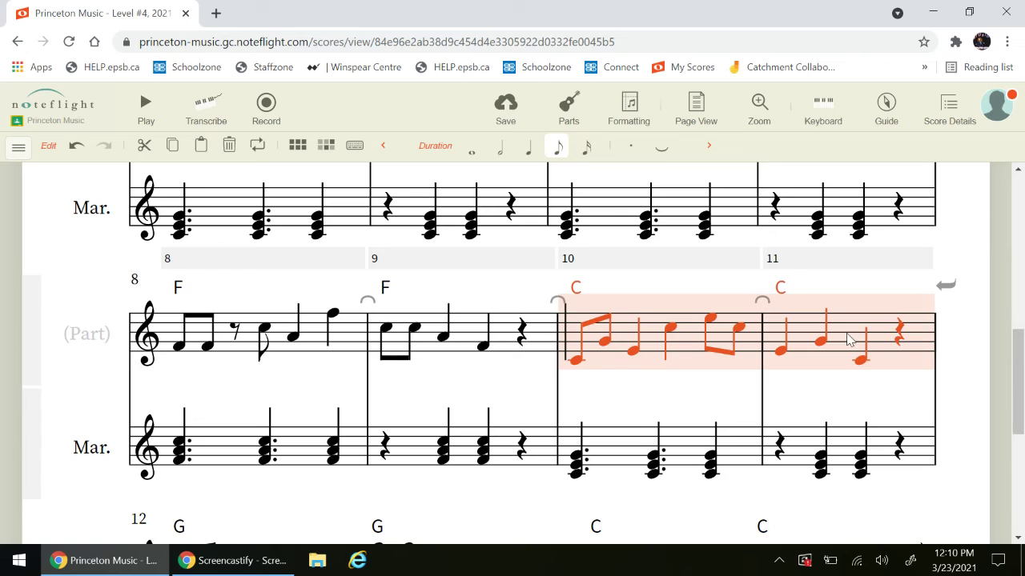
left_click(174, 147)
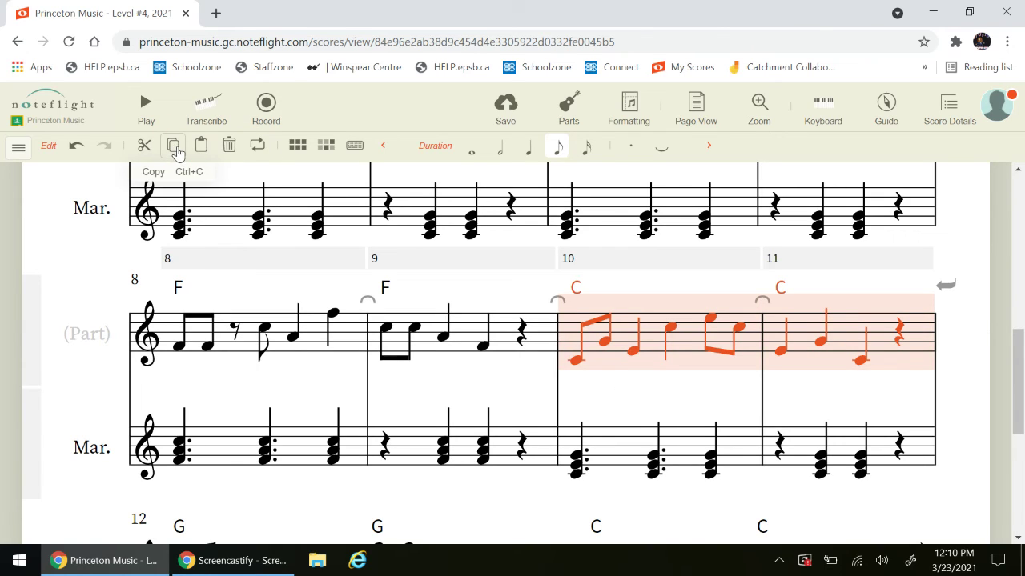
scroll(582, 254, "down", 3)
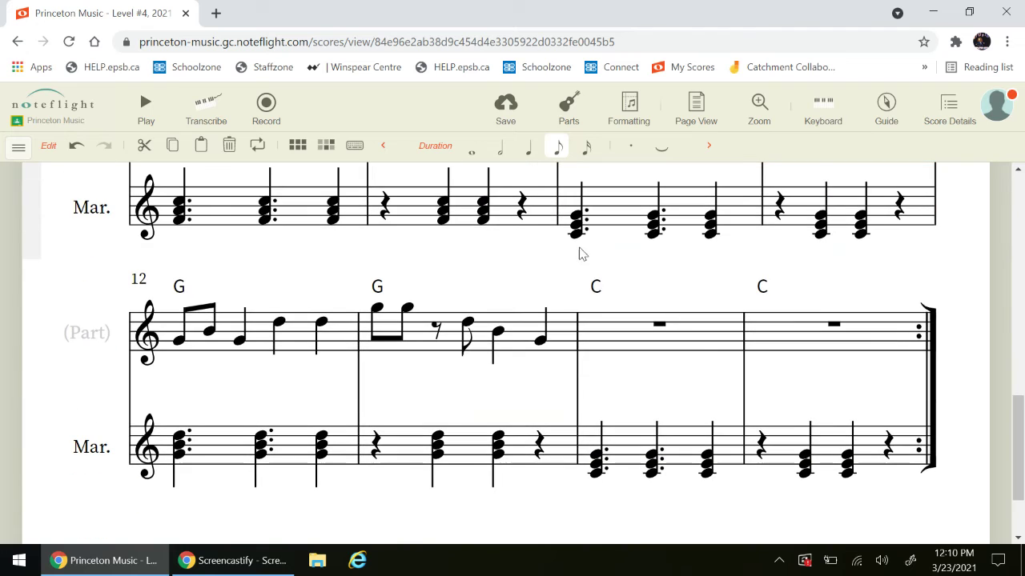
left_click(698, 350)
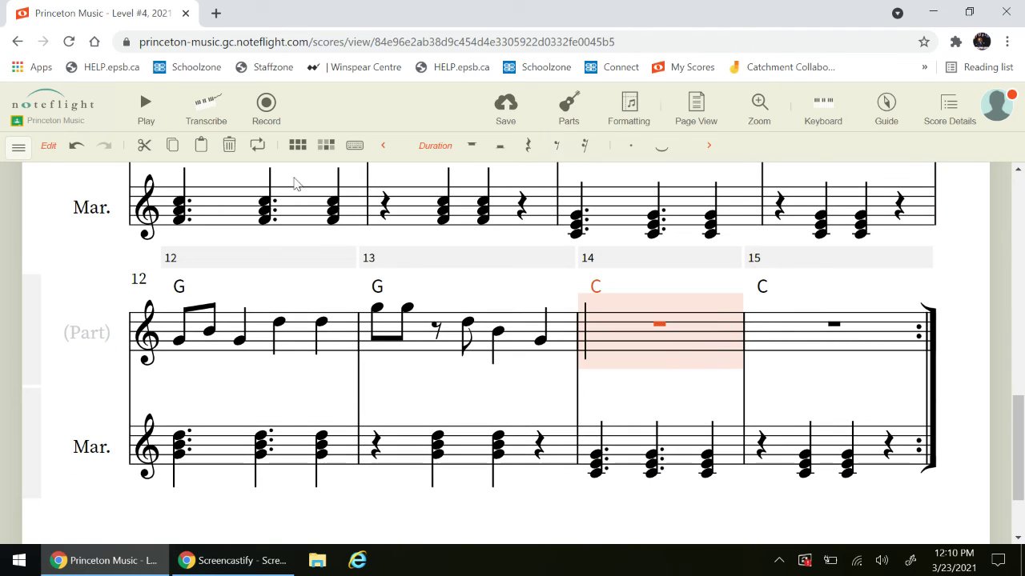
left_click(202, 146)
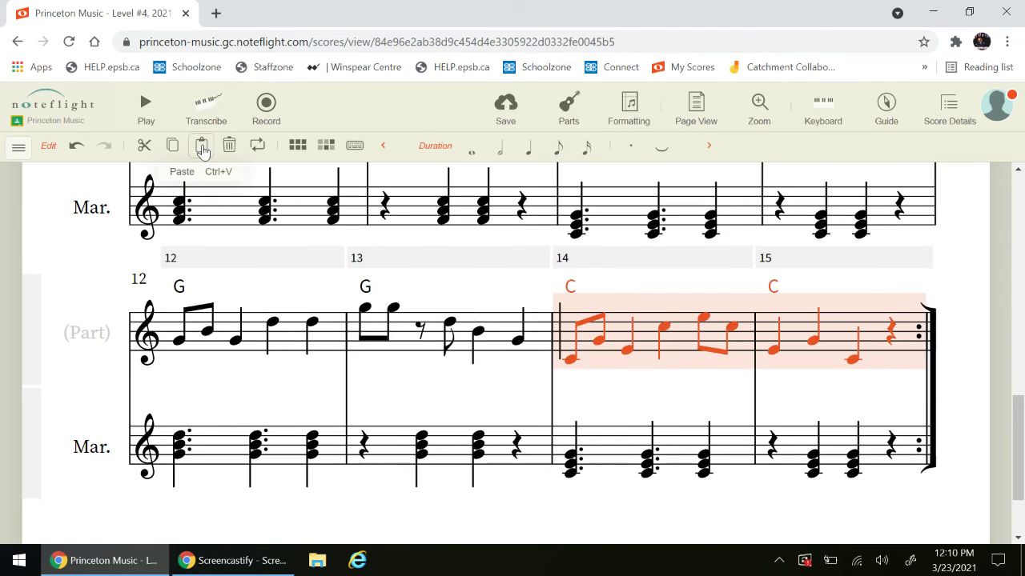
left_click(983, 301)
- Set the score zoom to 100%, play the melody from the first note of measure 4, and stop the playback
scroll(983, 298, "up", 2)
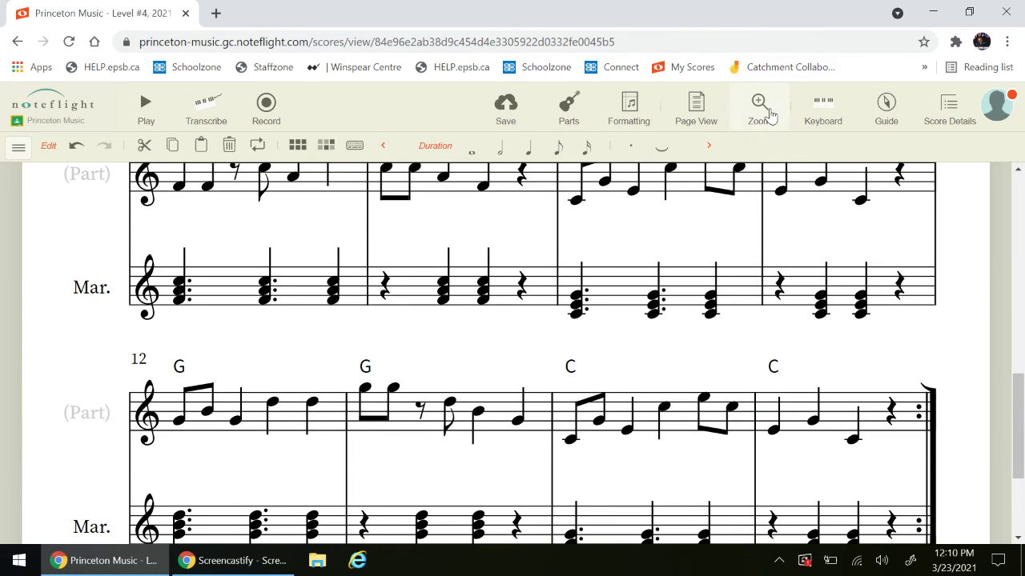
left_click(759, 108)
left_click_drag(786, 155, 767, 155)
scroll(647, 309, "up", 2)
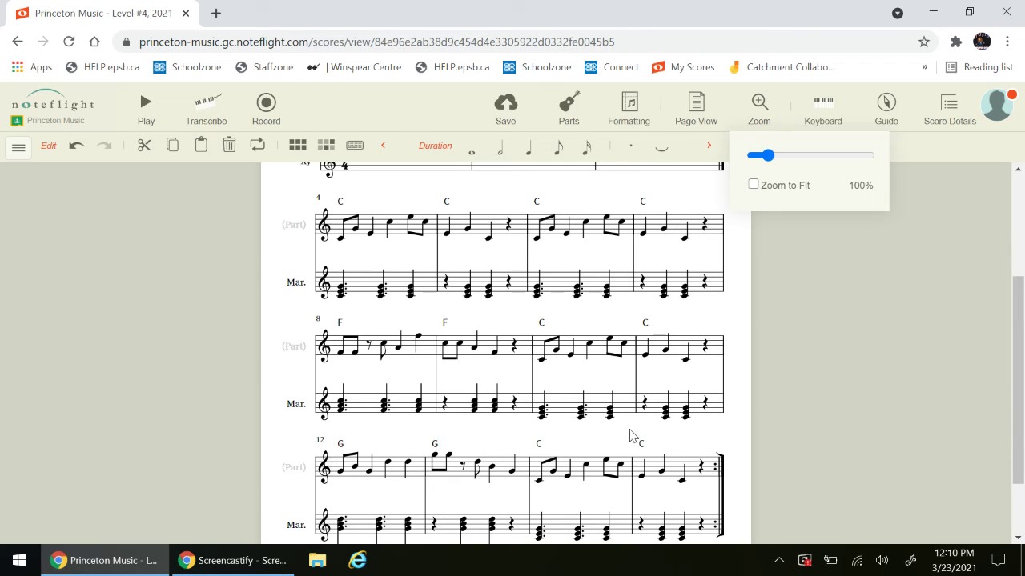
scroll(336, 238, "down", 1)
scroll(342, 217, "up", 2)
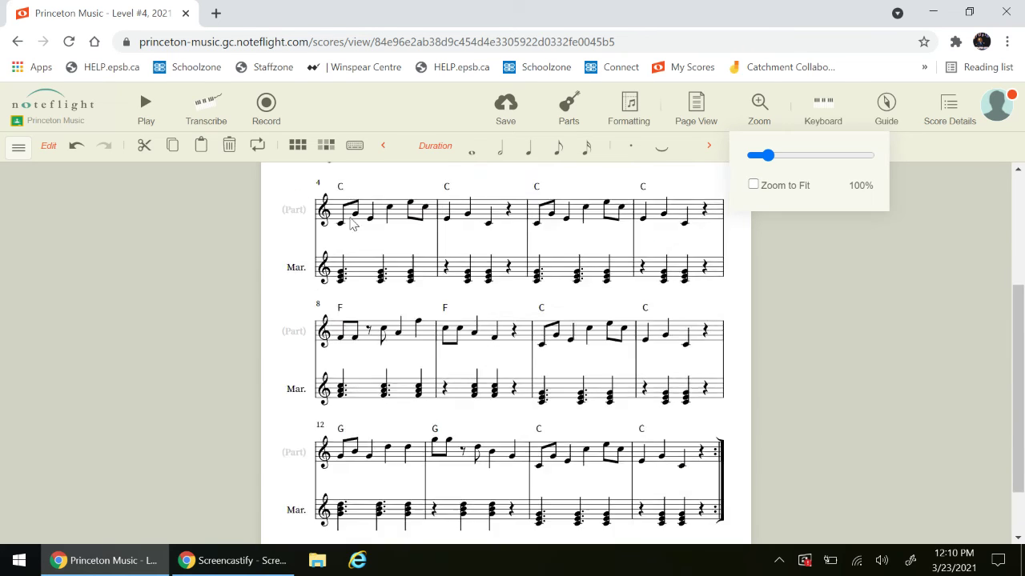
left_click(342, 320)
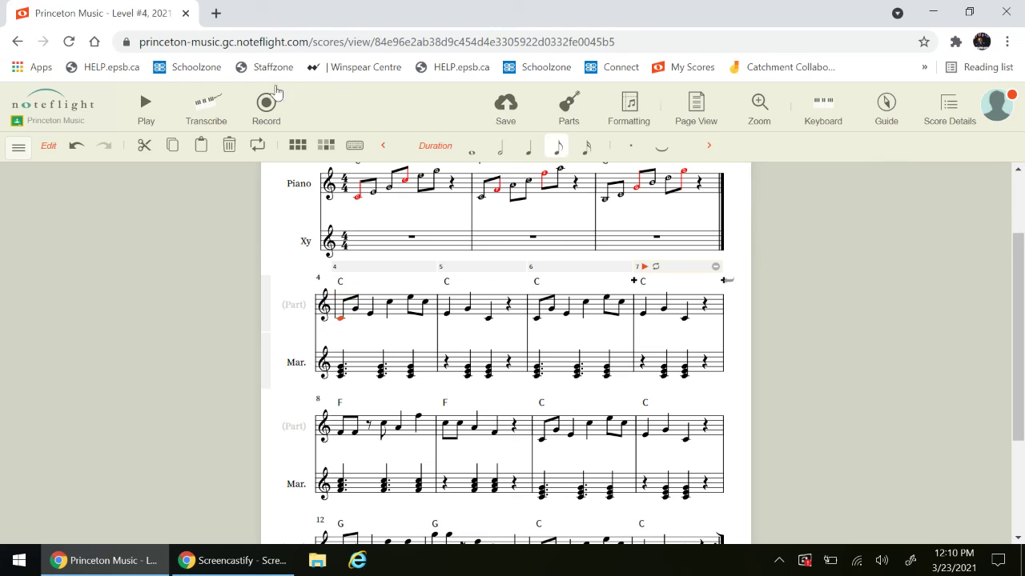
left_click(144, 116)
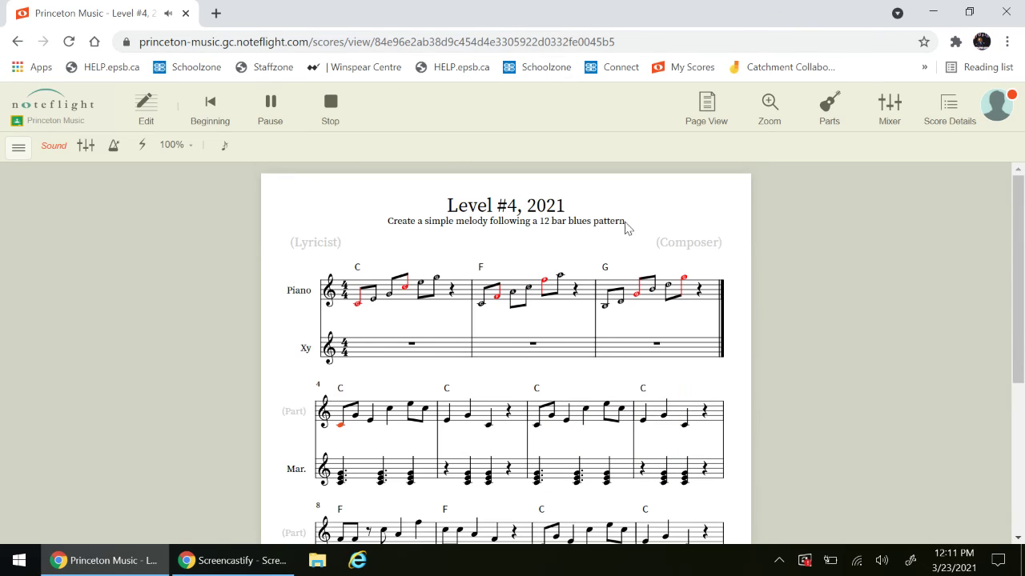
left_click(328, 108)
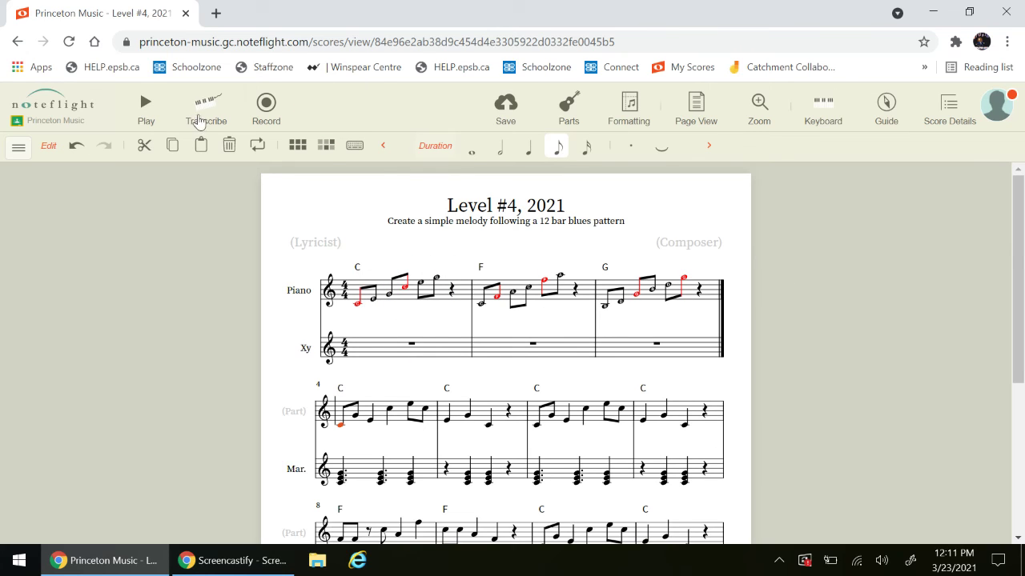
- Review the melody's chord phrases by selecting measures 4–5, 8–9 and 12–13 in turn, and clear the selection
scroll(698, 353, "down", 1)
scroll(697, 353, "down", 3)
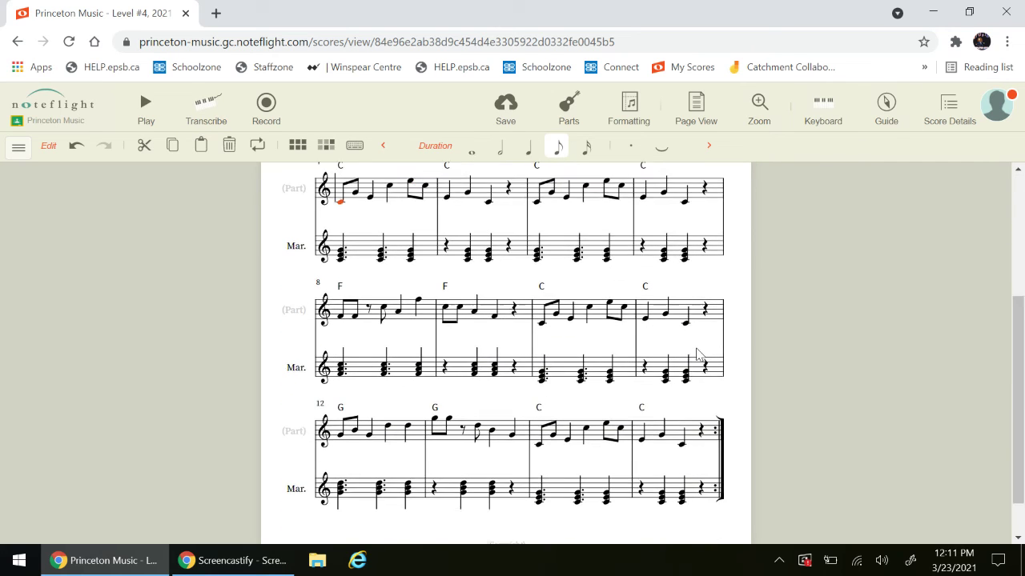
scroll(698, 354, "up", 1)
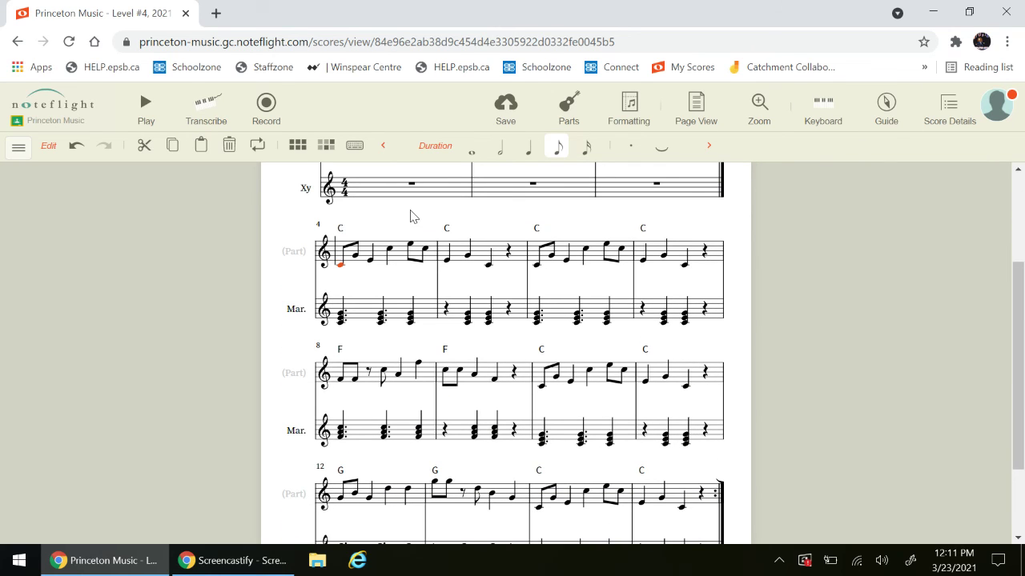
left_click(403, 260)
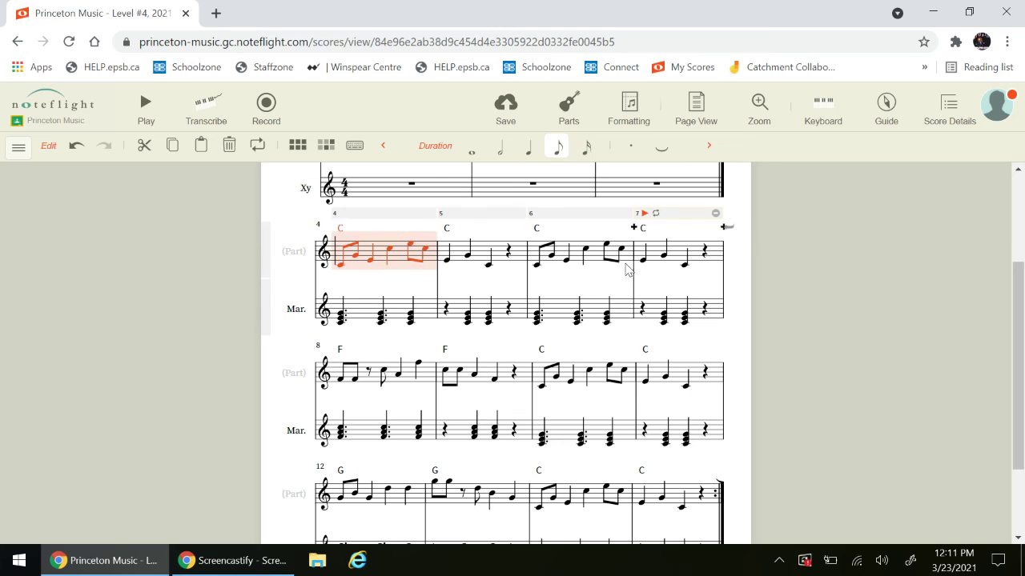
left_click(523, 259, "shift")
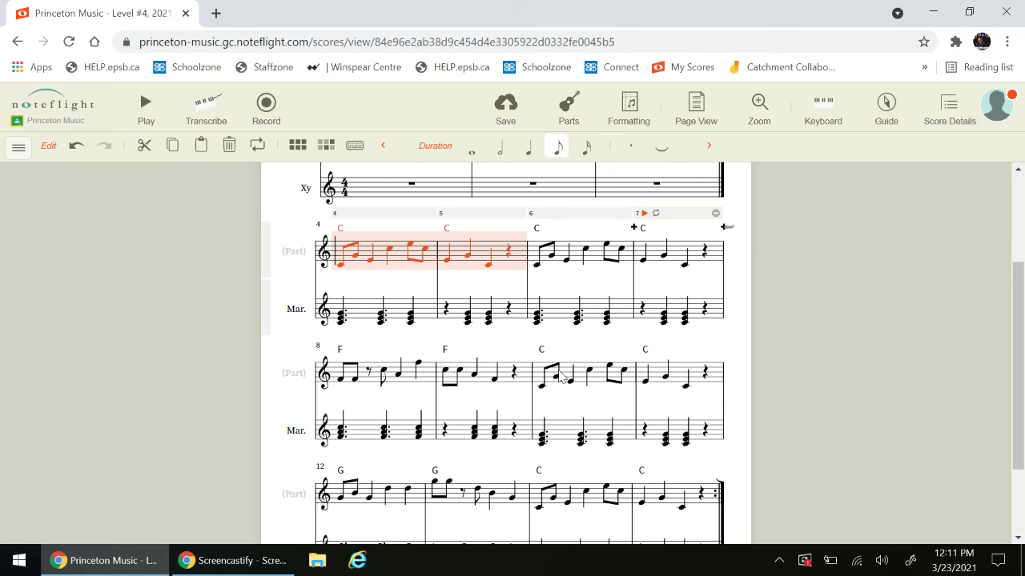
left_click(425, 380)
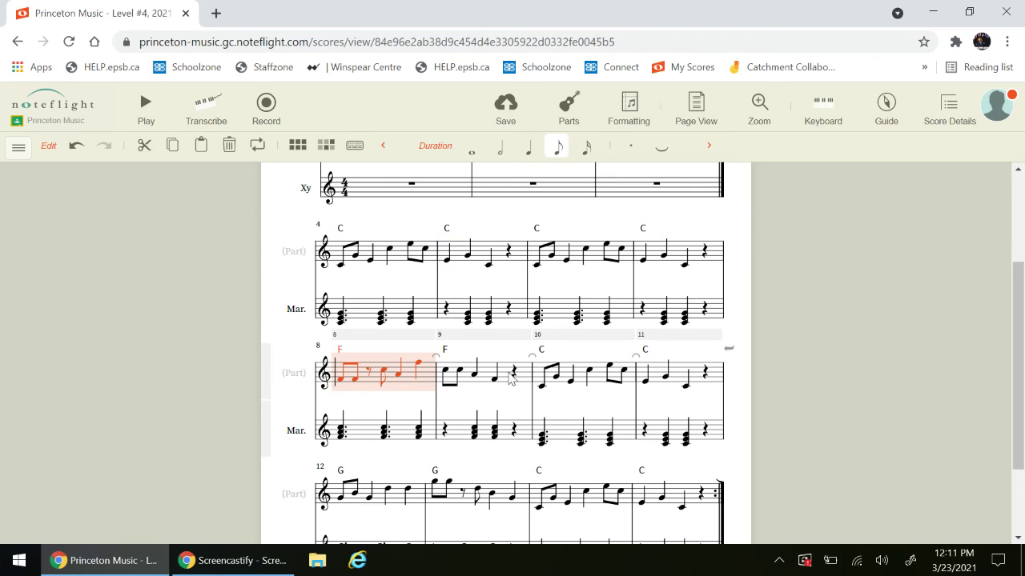
left_click(526, 382, "shift")
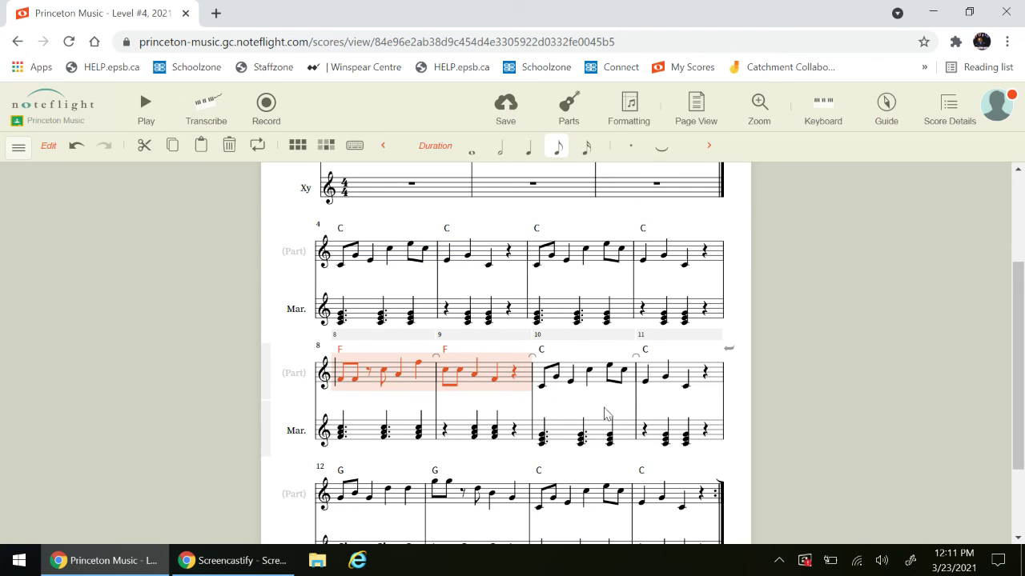
scroll(605, 414, "down", 3)
left_click(422, 390)
left_click(521, 385, "shift")
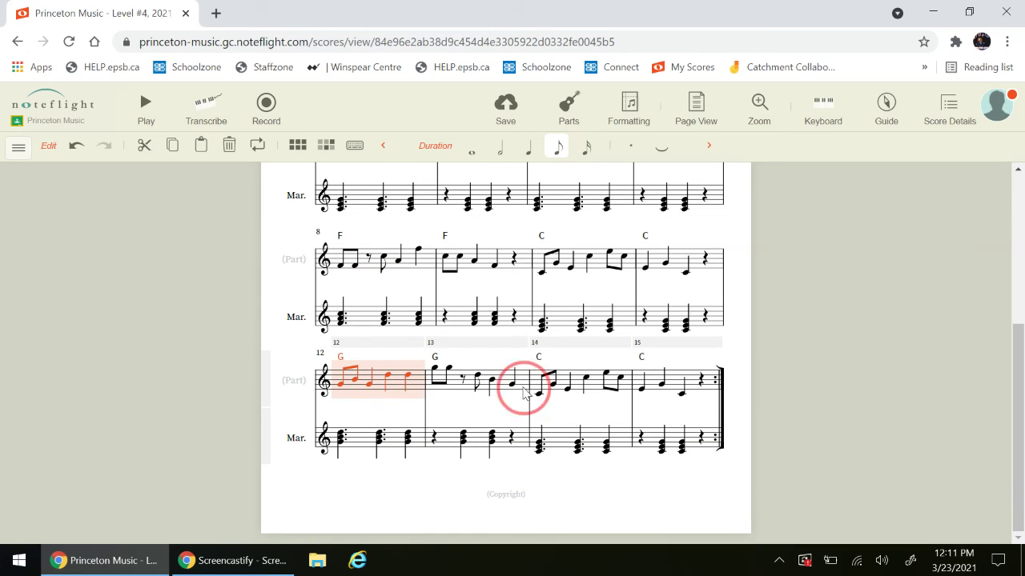
left_click(728, 488)
- Open the score details, look through the description, sharing and comment sections, and close them
scroll(726, 480, "up", 7)
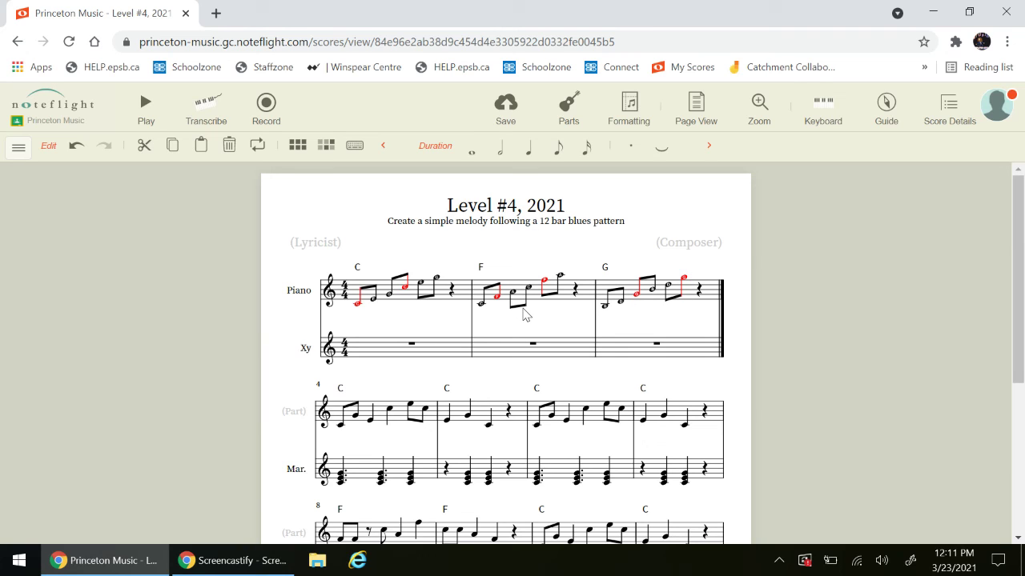
scroll(524, 312, "down", 1)
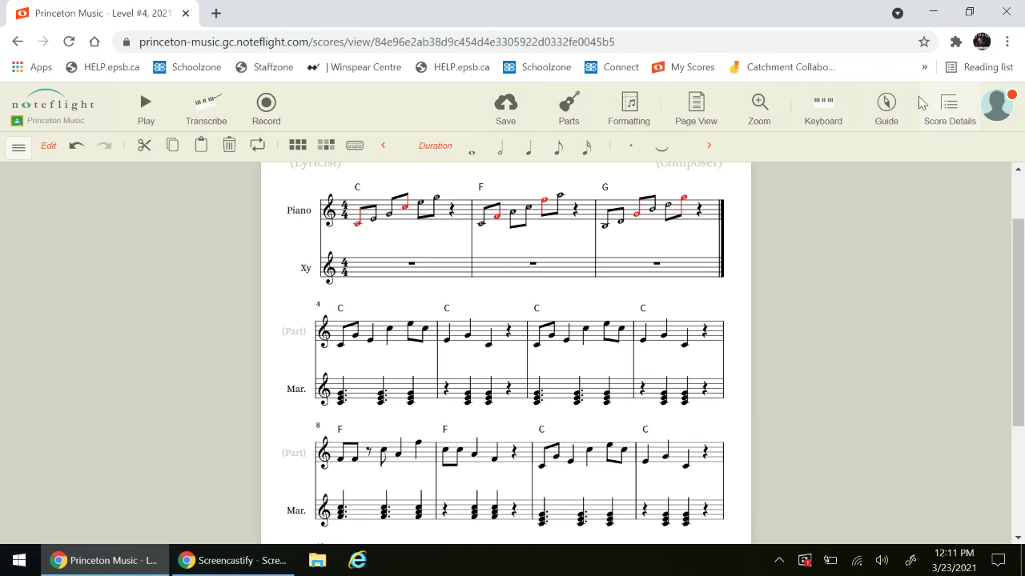
left_click(949, 112)
scroll(942, 277, "down", 3)
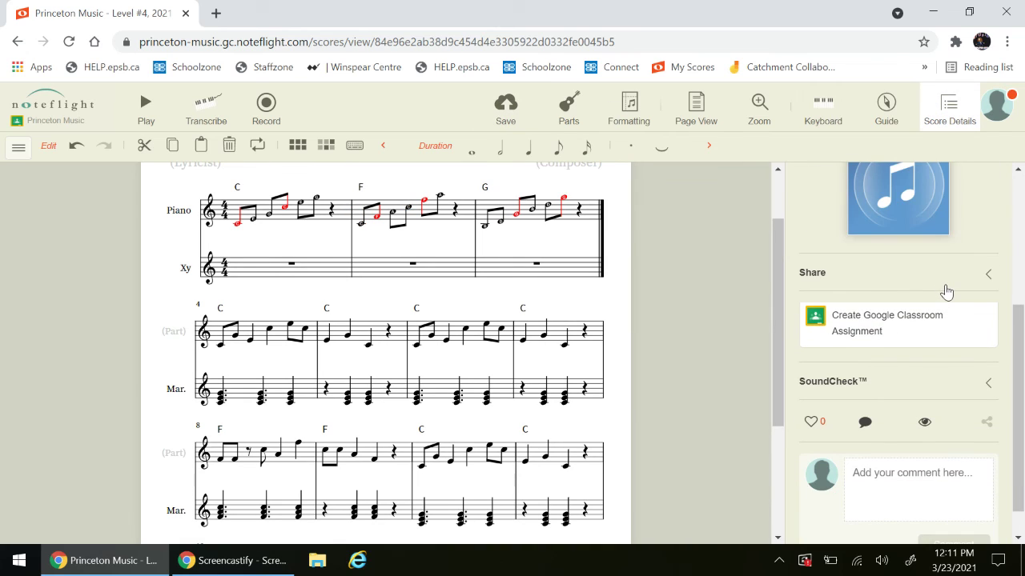
scroll(944, 288, "up", 3)
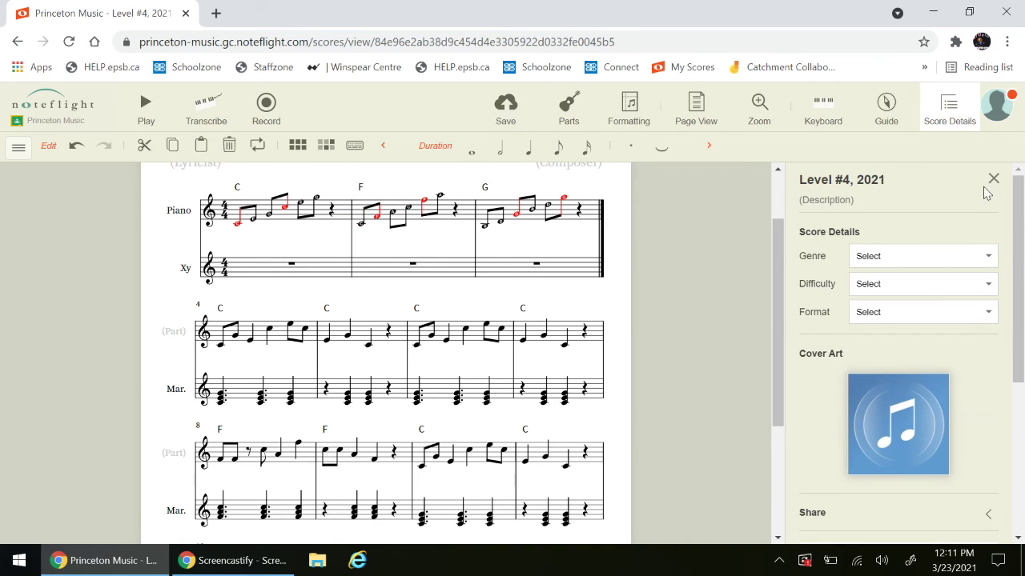
left_click(992, 179)
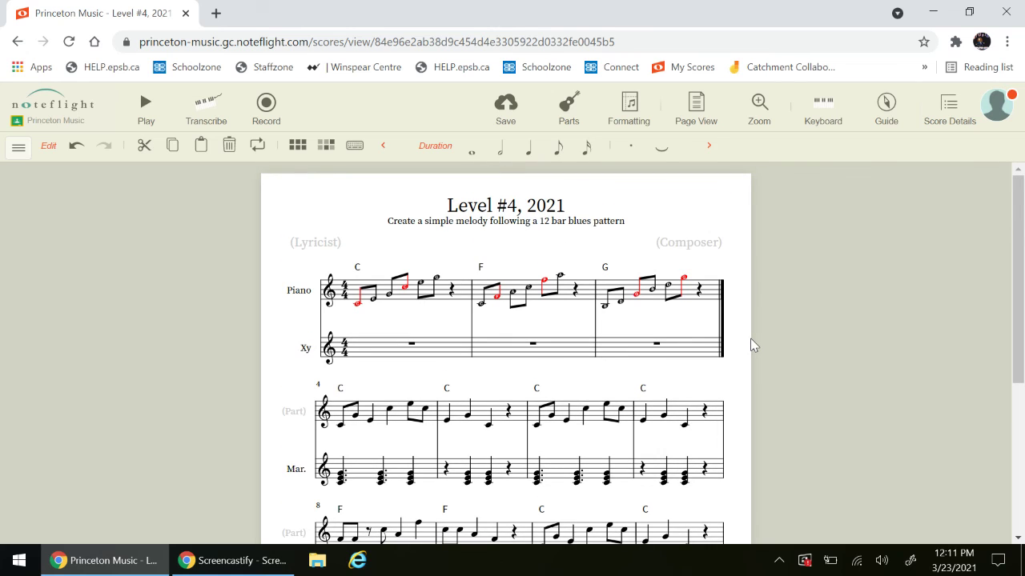